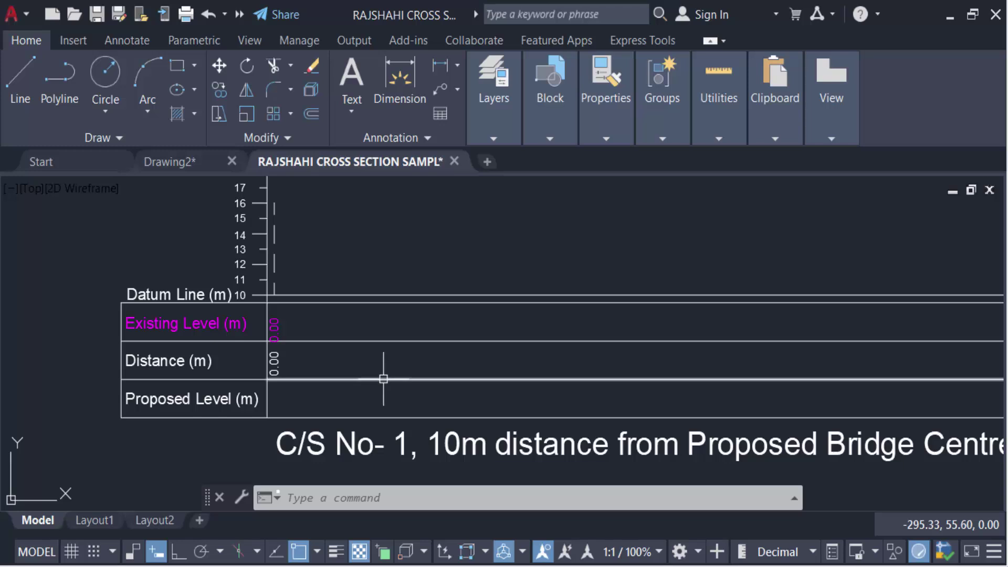
Zoom around the C/S No- 1 table, then bring the cs coordinate list forward
scroll(382, 373, down, 4)
scroll(383, 373, up, 3)
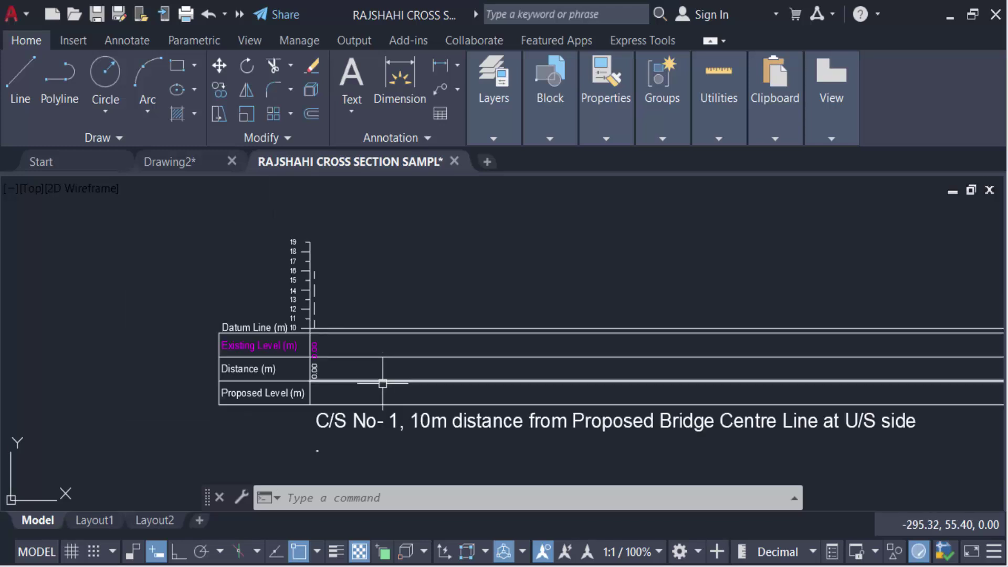
scroll(379, 423, up, 2)
scroll(362, 429, down, 2)
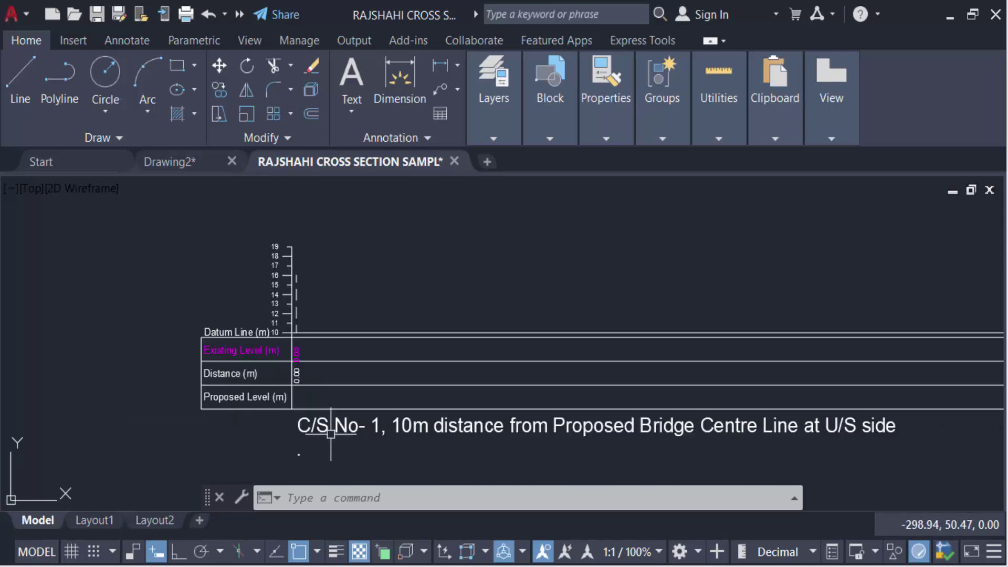
scroll(367, 423, up, 2)
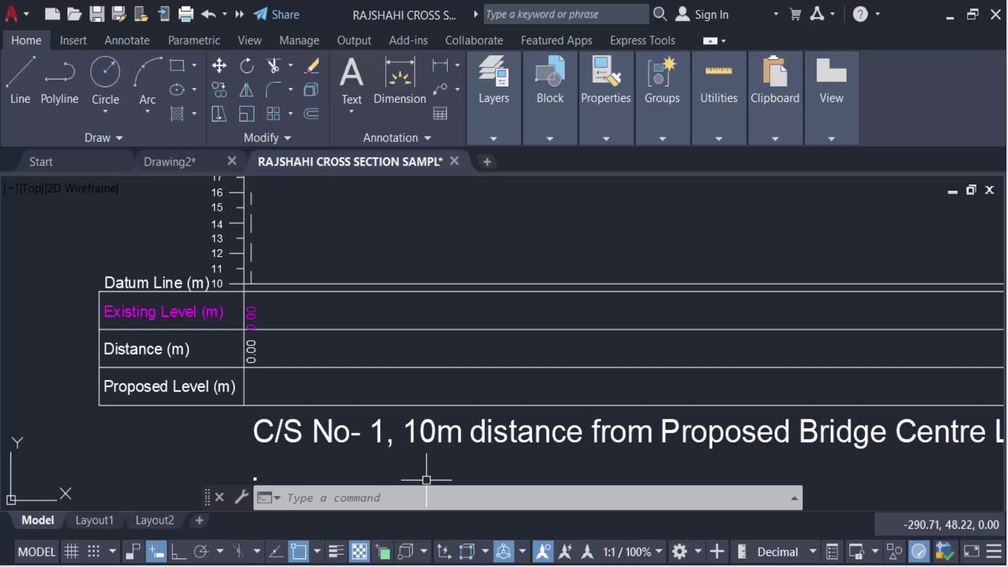
key(alt+Tab)
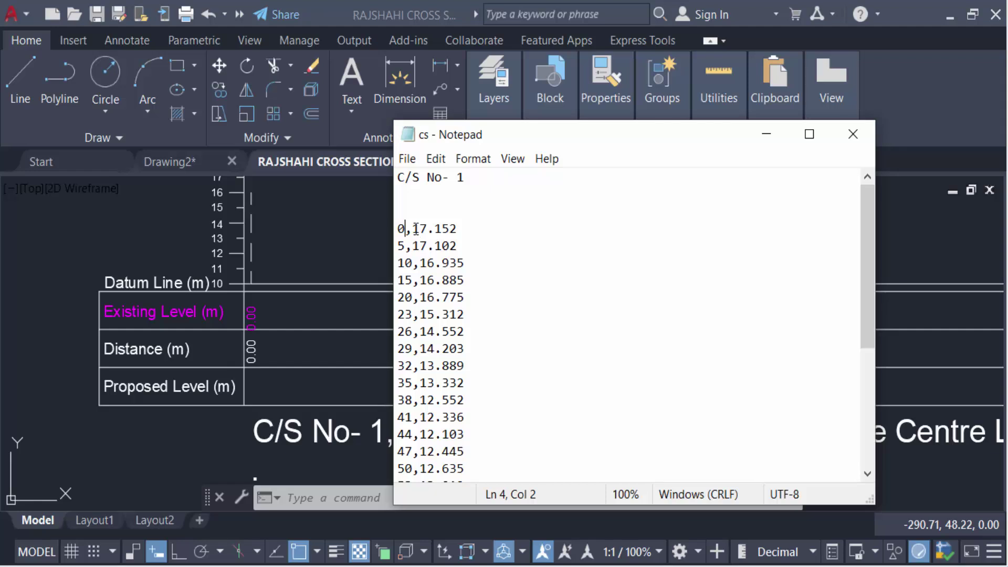
Select the first ground level 17.152 in the cs list, then minimize Notepad
drag(412, 228, 457, 229)
click(462, 229)
drag(413, 228, 457, 229)
click(487, 249)
click(754, 139)
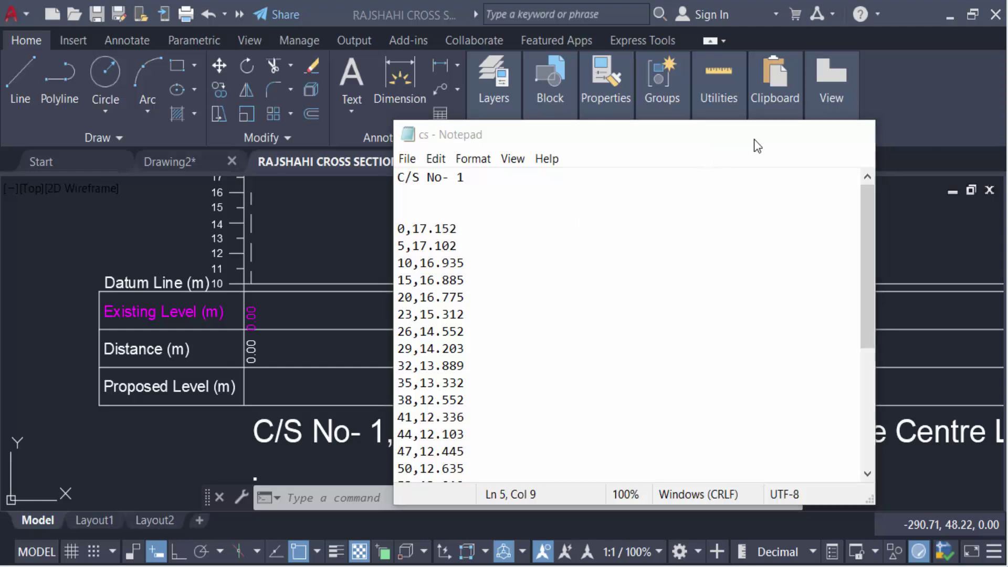
scroll(393, 314, down, 2)
scroll(327, 319, up, 2)
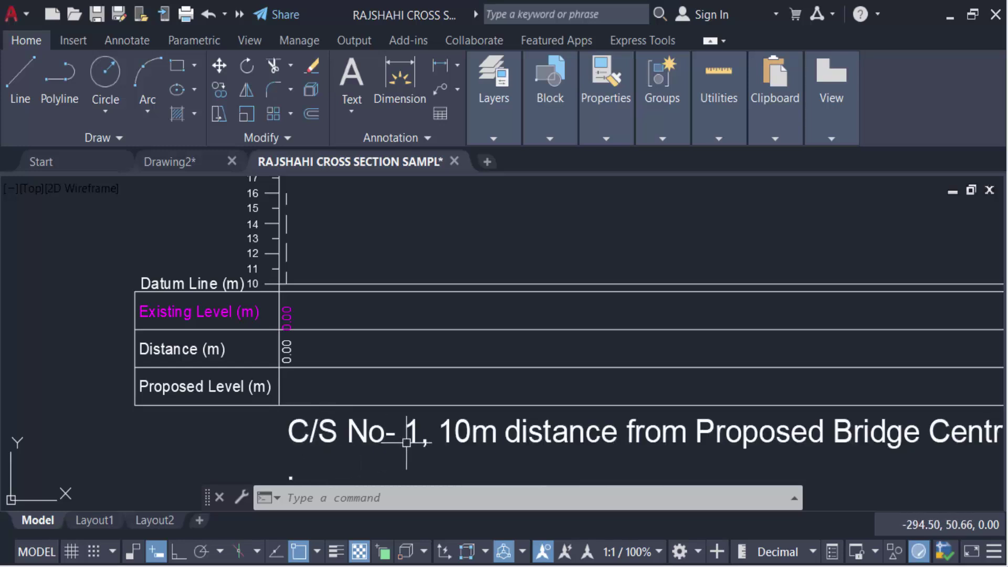
Zoom over the Existing Level row and level scale, then return to the cs list
scroll(457, 449, down, 2)
scroll(679, 448, up, 2)
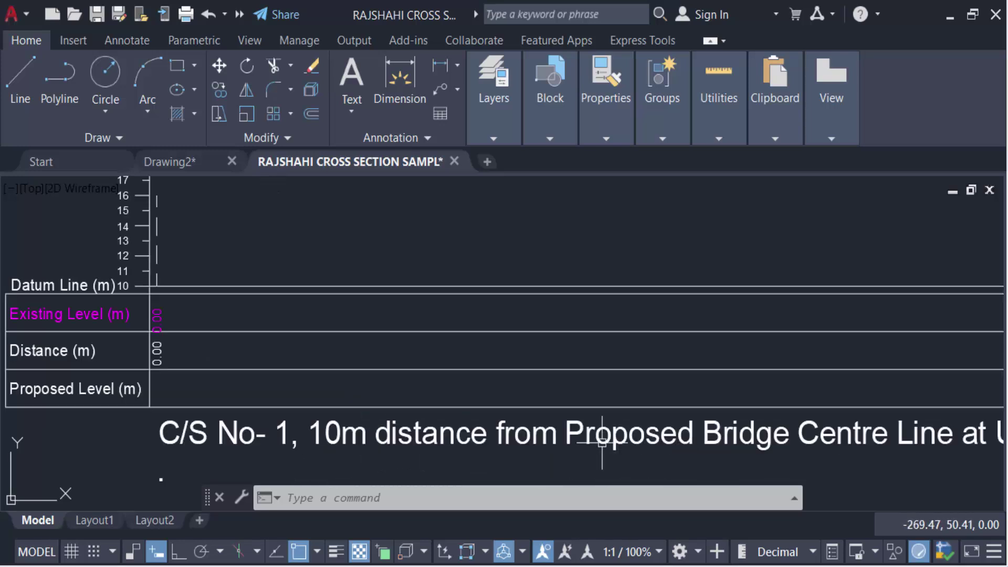
scroll(363, 430, down, 3)
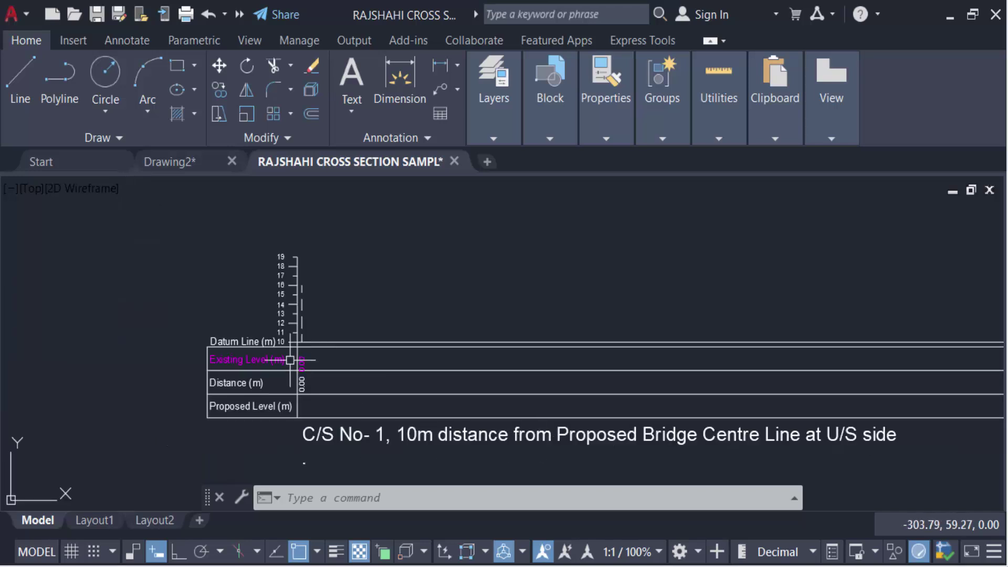
scroll(214, 357, up, 3)
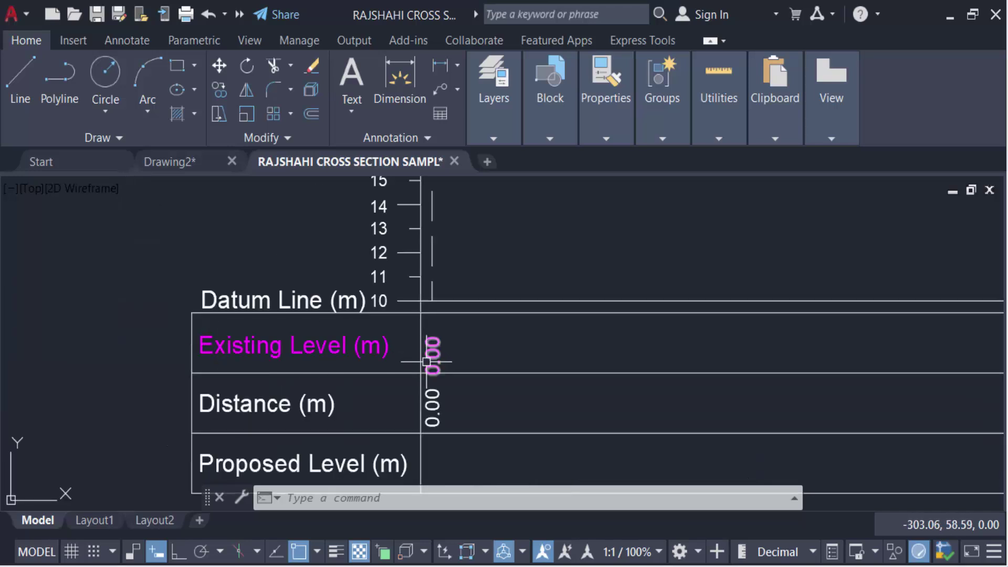
scroll(322, 391, down, 2)
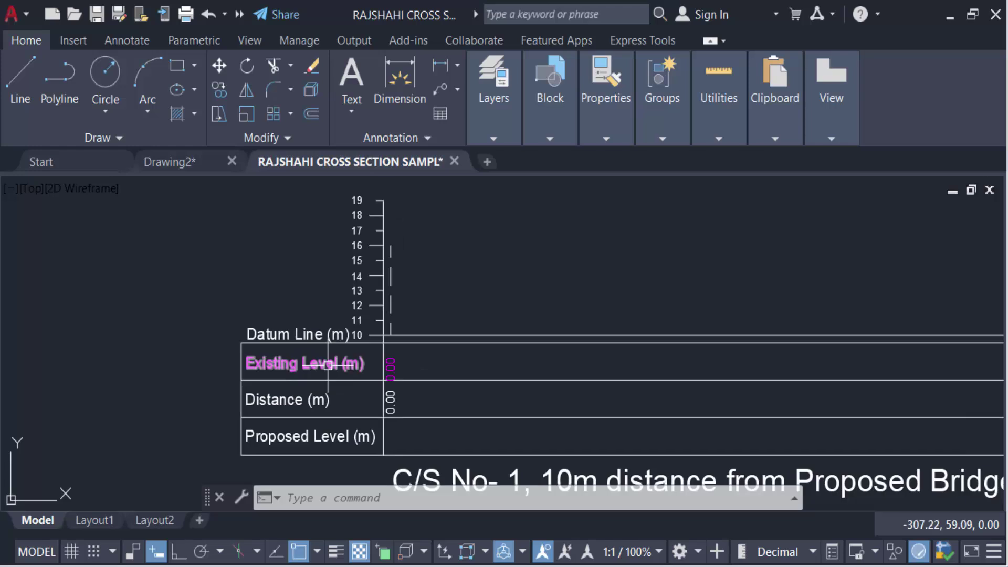
scroll(348, 327, up, 2)
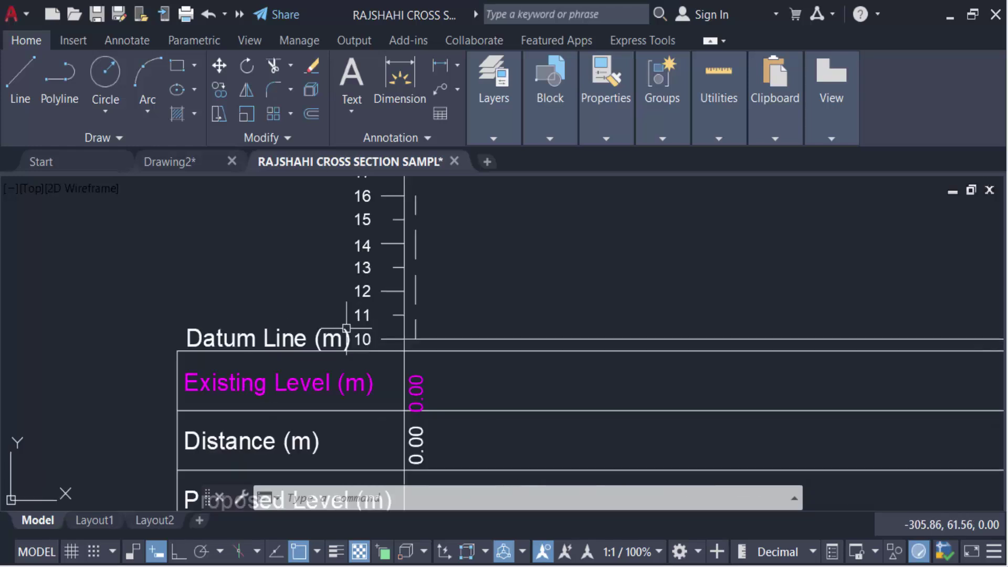
scroll(357, 347, down, 2)
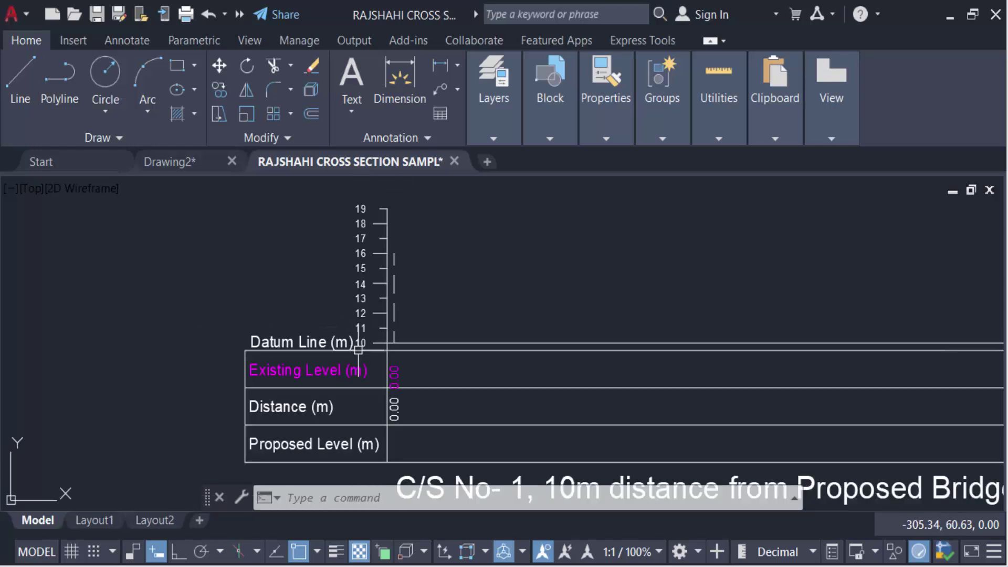
scroll(367, 202, up, 2)
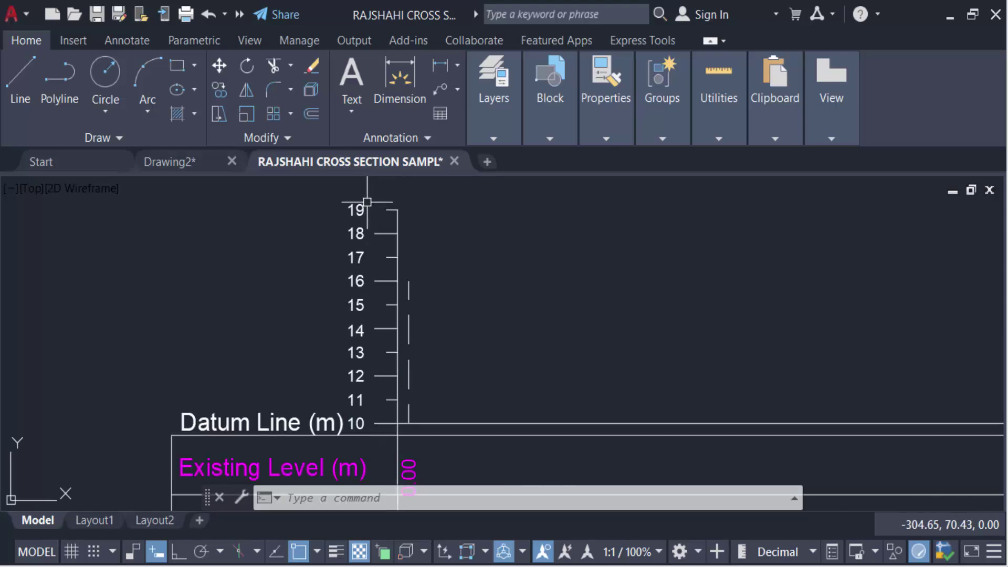
key(alt+Tab)
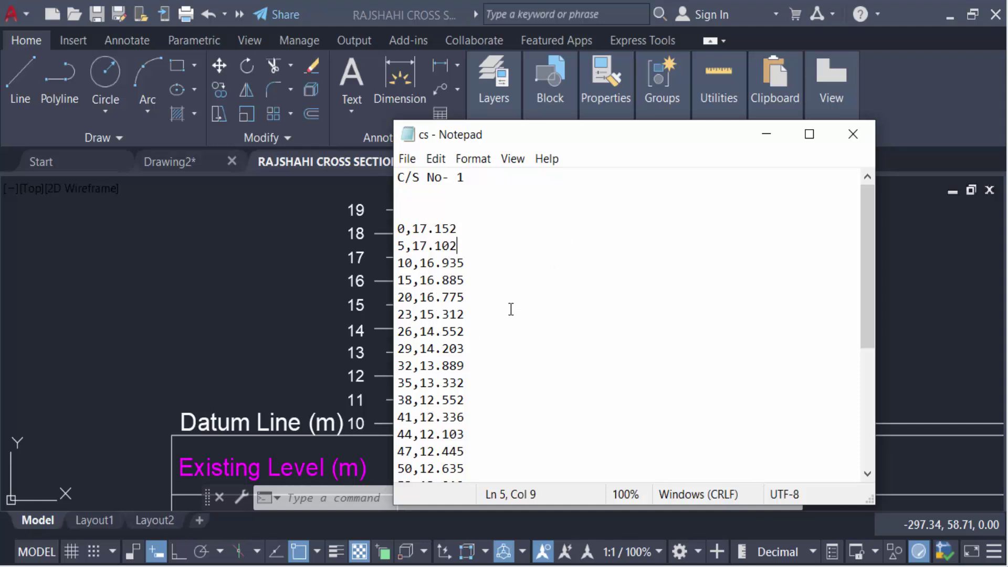
Scroll through the cs coordinate pairs, then minimize Notepad to reveal the table
scroll(525, 294, down, 1)
click(766, 134)
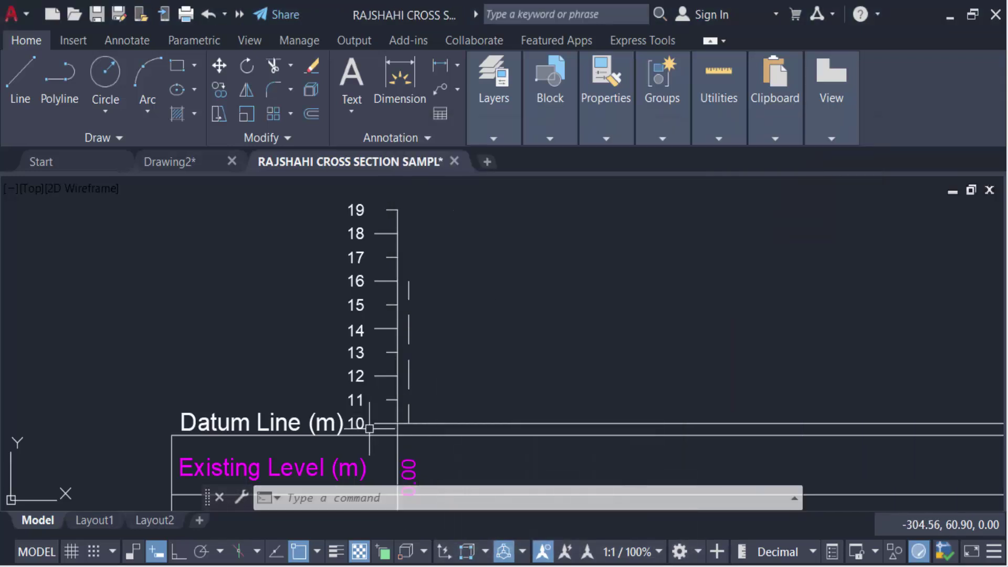
scroll(419, 419, down, 3)
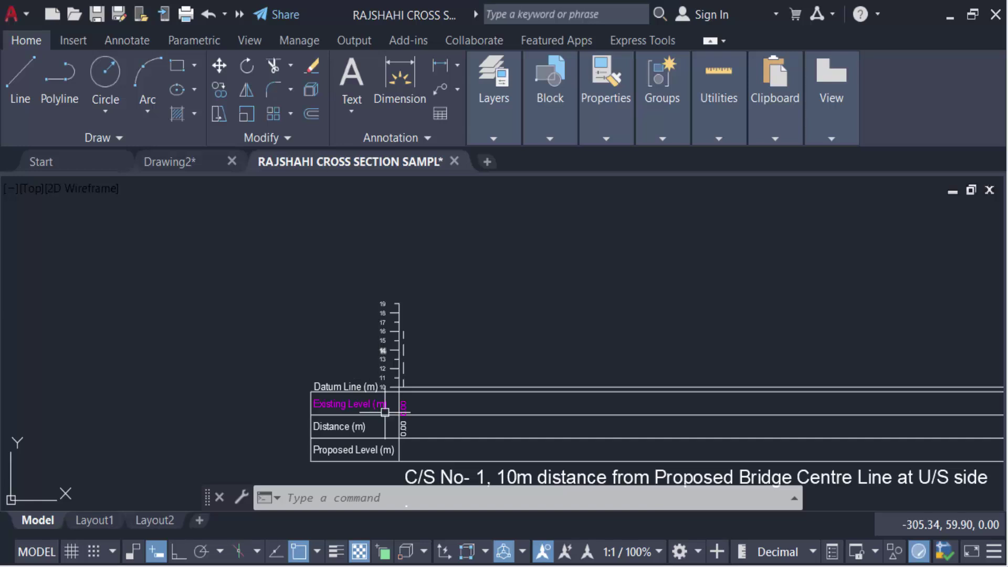
scroll(402, 439, up, 4)
key(alt+Tab)
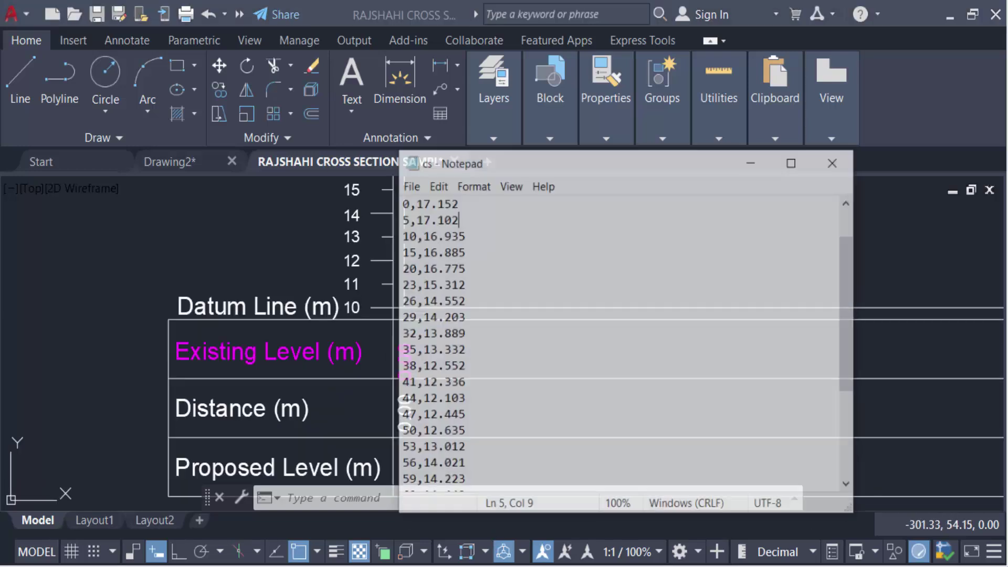
scroll(457, 375, up, 1)
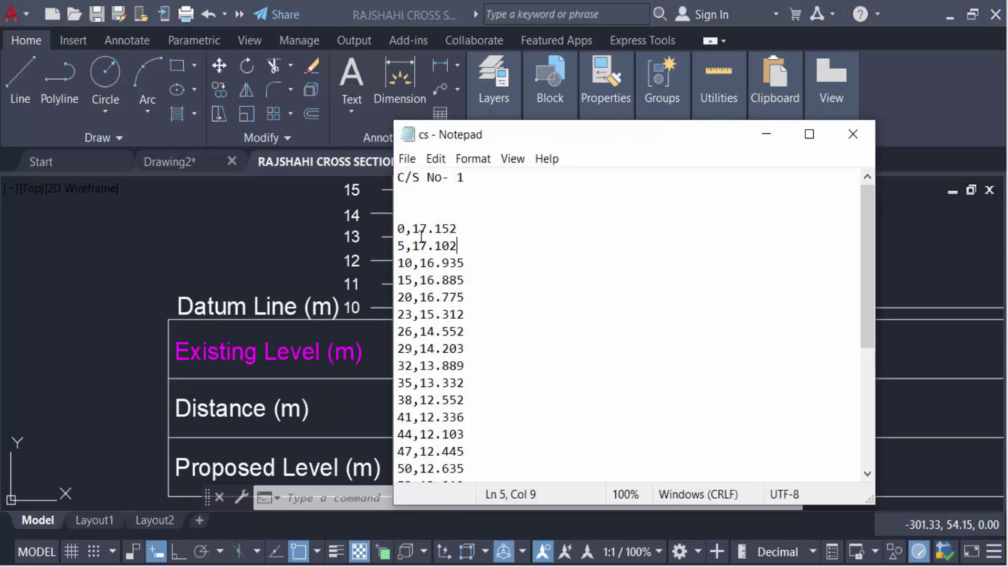
click(766, 134)
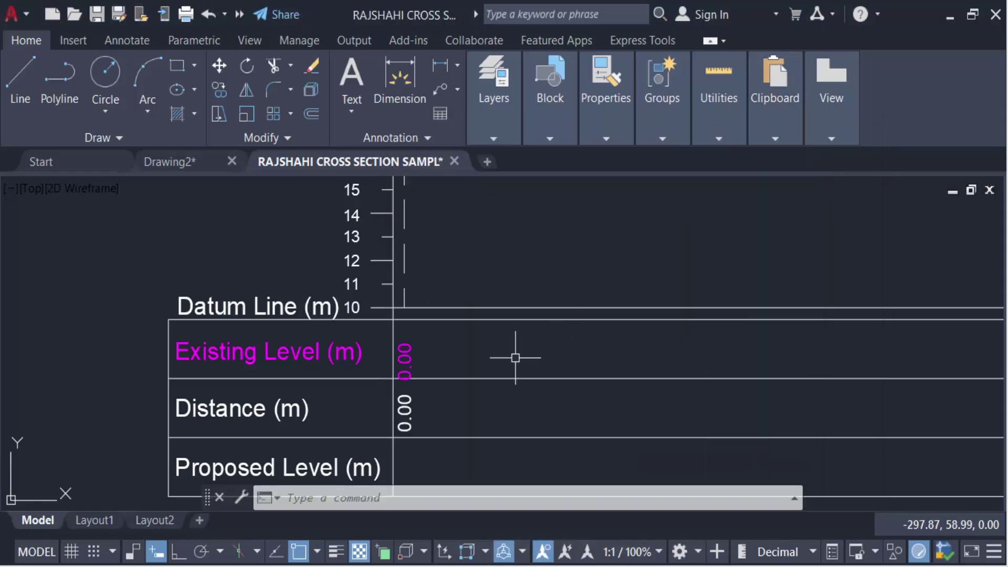
Use ED to change the magenta Existing Level text from 0.00 to 17.152
key(Escape)
key(Escape)
key(Escape)
text(ED)
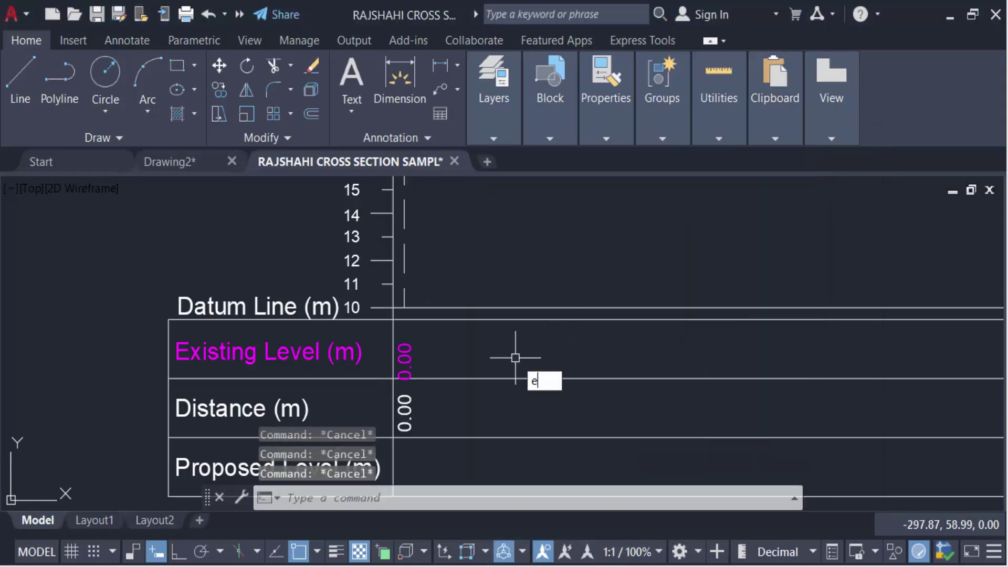
key(Return)
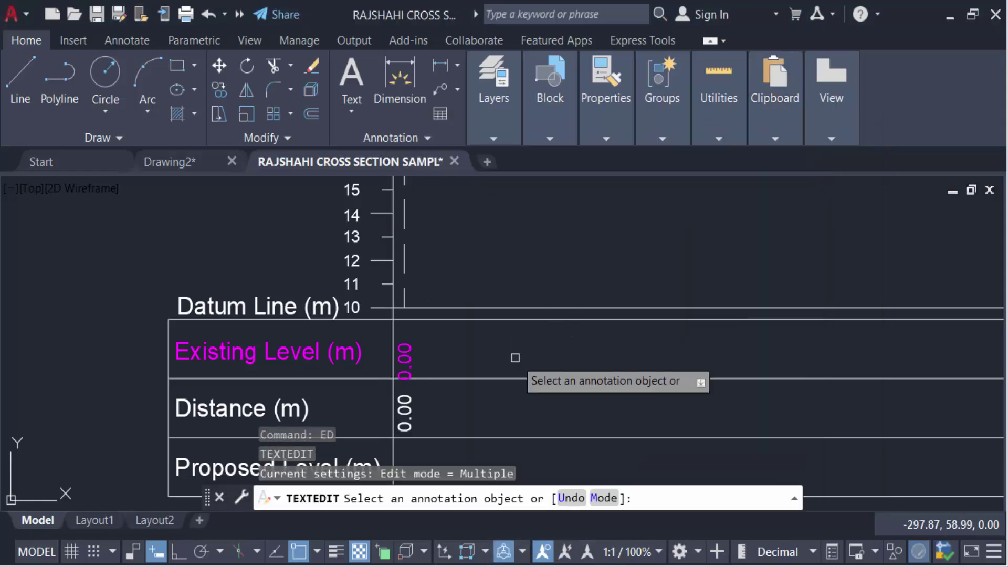
click(405, 361)
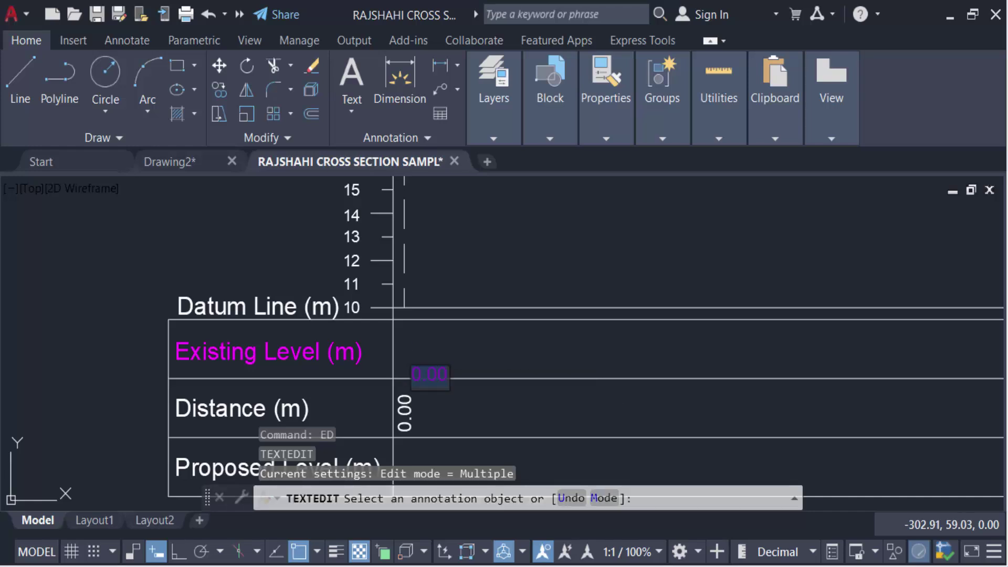
text(1)
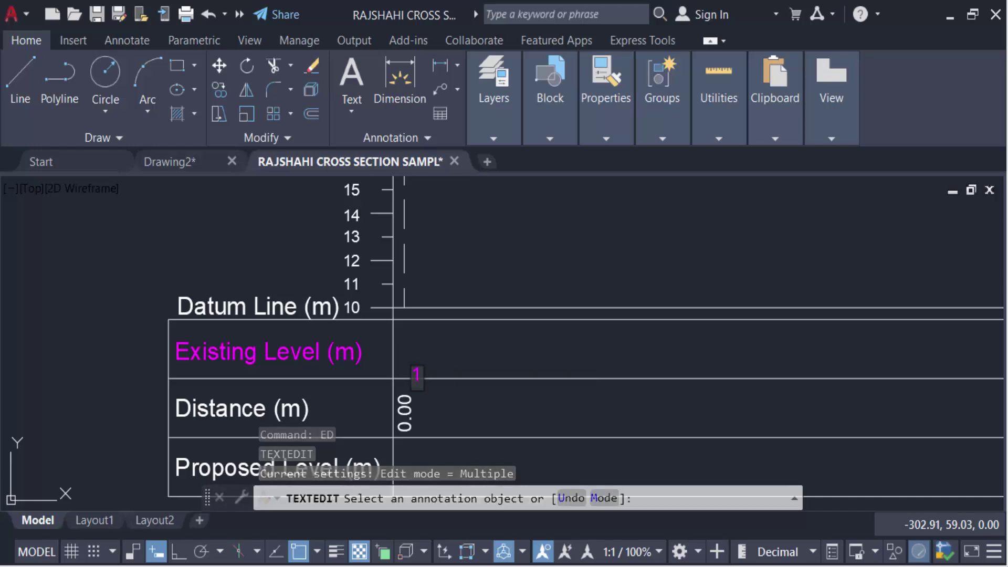
text(7.152)
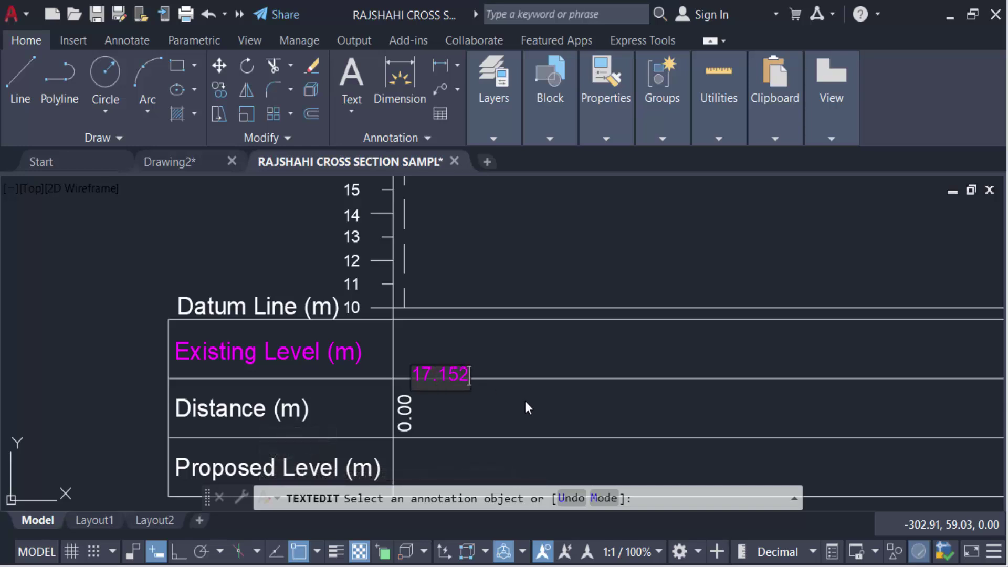
key(Return)
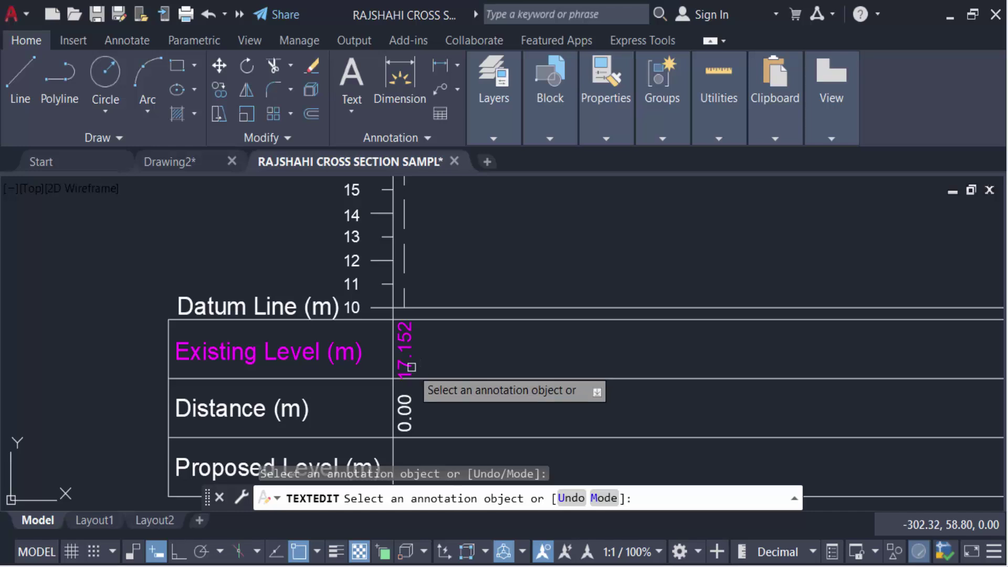
scroll(420, 412, down, 3)
scroll(439, 303, up, 3)
key(Escape)
key(Escape)
key(Escape)
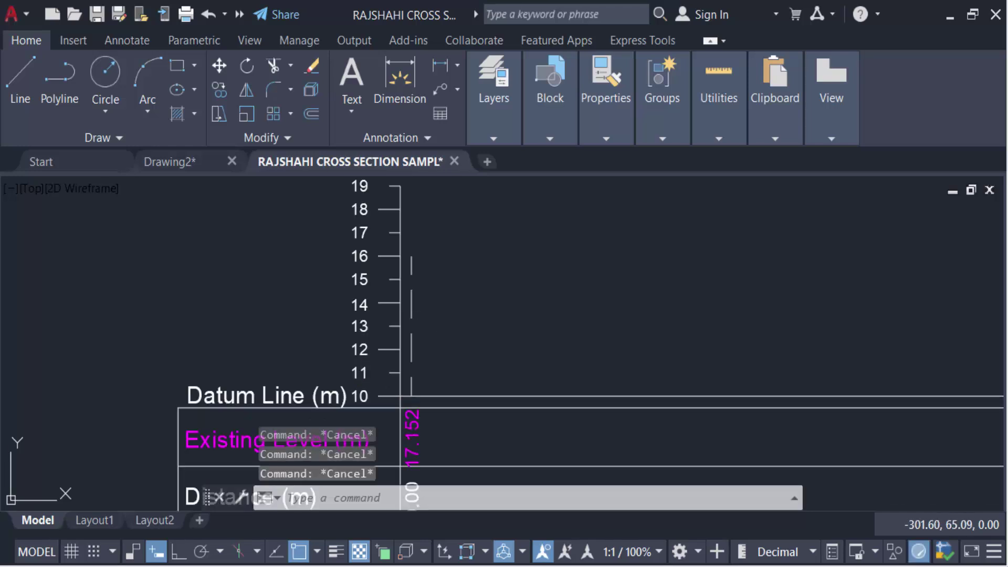
Offset the datum line upward by 7.152 to create the level-17.152 line
text(O)
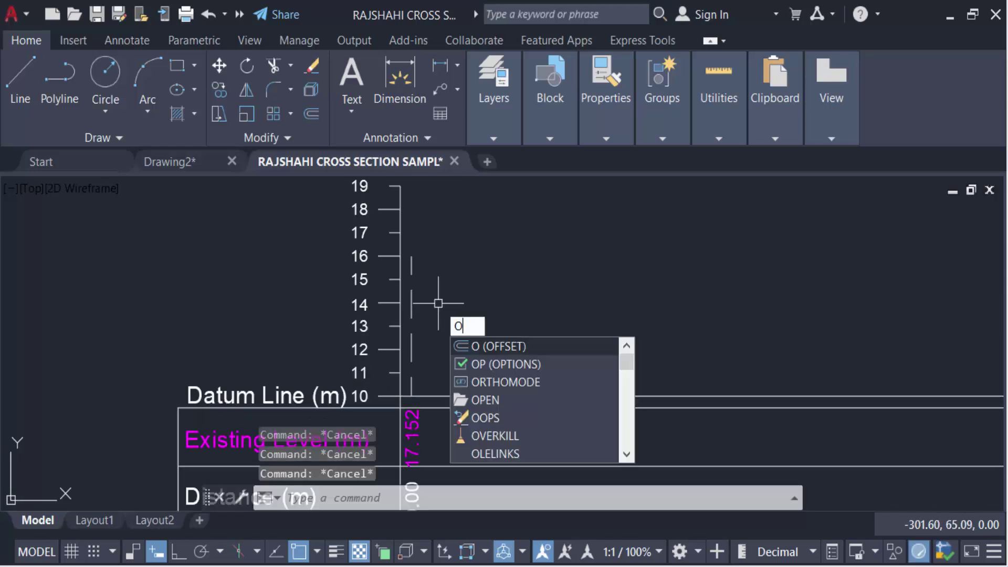
key(Return)
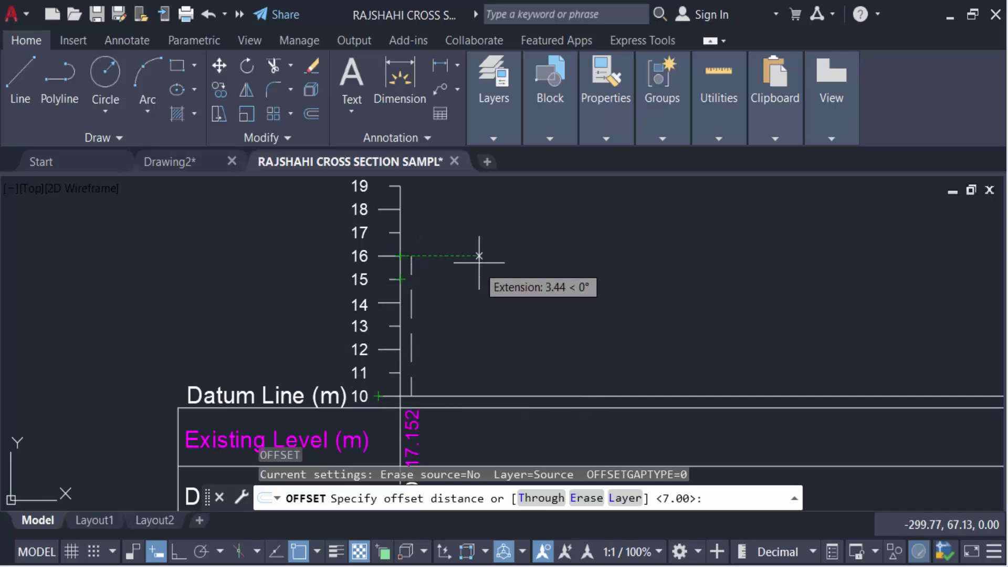
text(7)
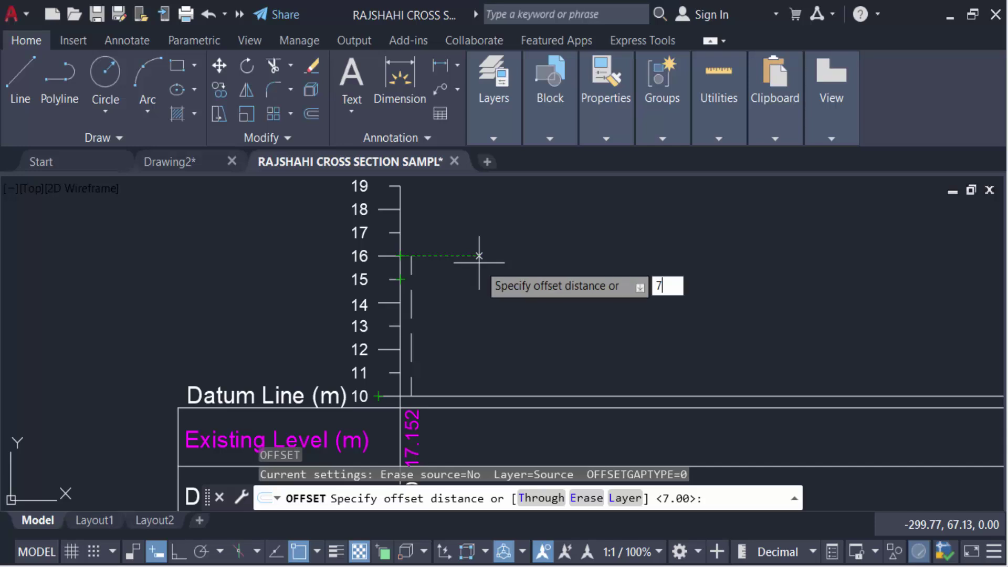
text(.152)
key(Return)
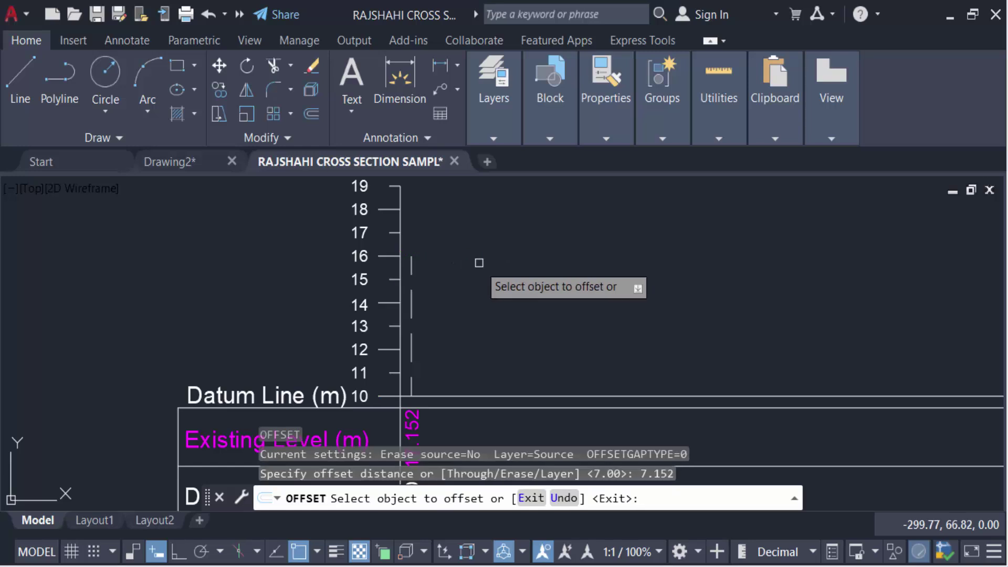
click(467, 396)
click(500, 302)
click(368, 231)
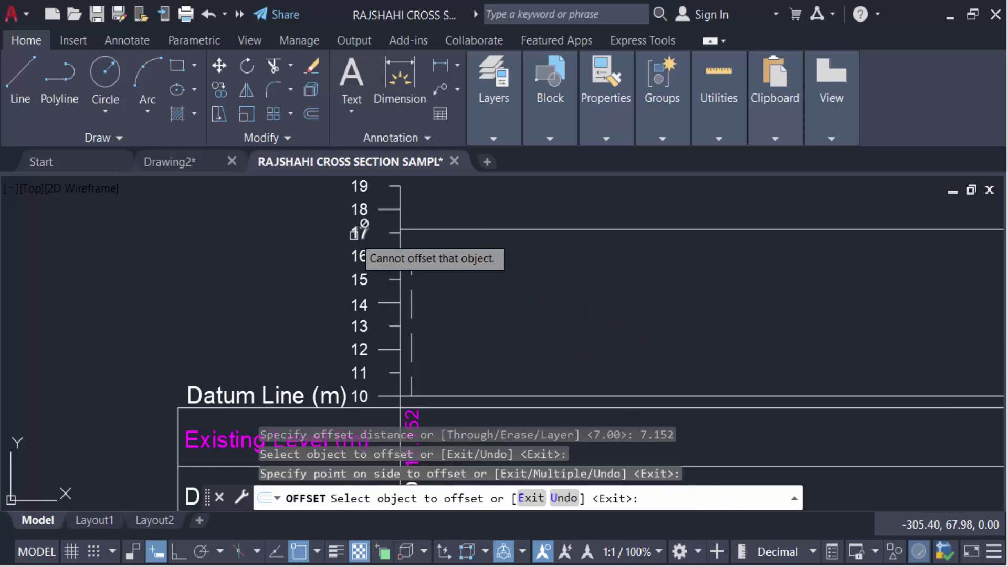
scroll(378, 228, up, 2)
scroll(387, 236, down, 2)
scroll(419, 227, up, 2)
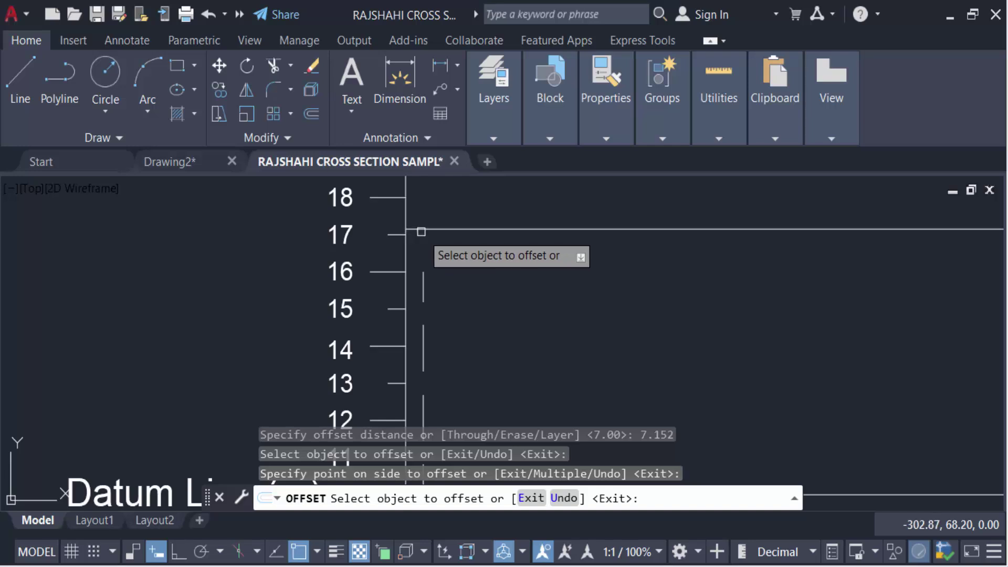
key(Escape)
key(Escape)
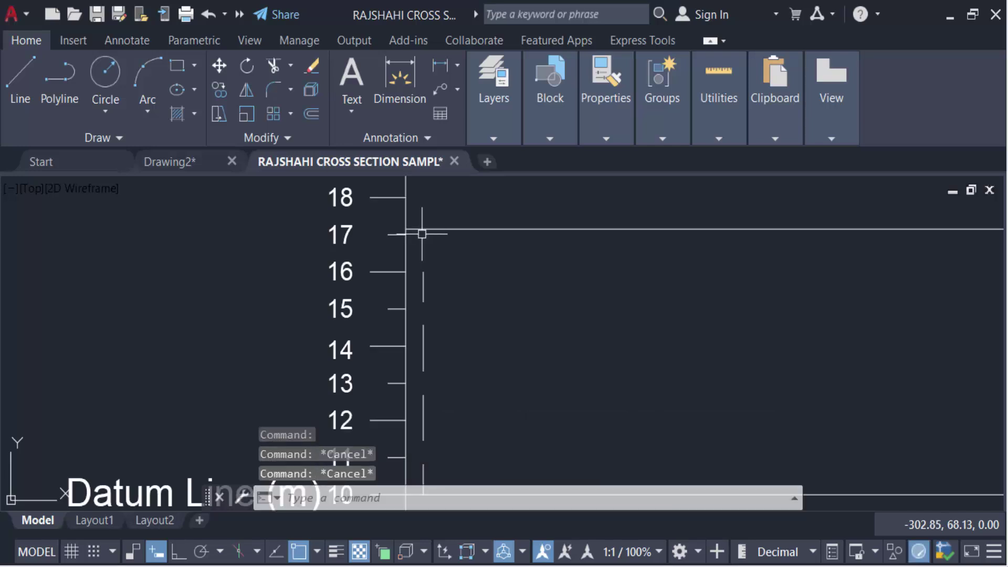
Extend the level-17 line leftward and the dashed vertical ordinate up to it
text(ex)
key(Return)
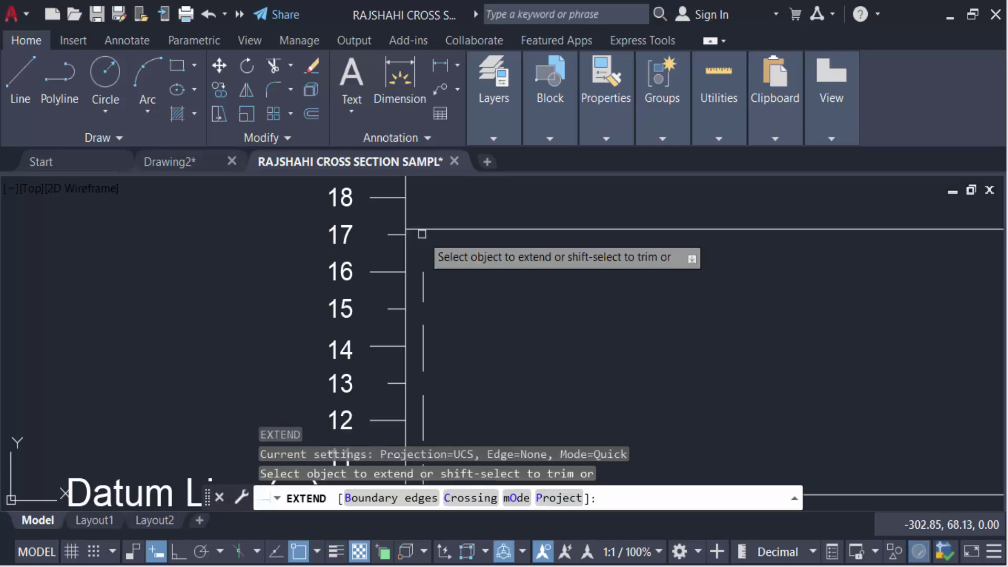
click(471, 229)
click(423, 292)
key(Escape)
Try TRIM and ERASE near the level-17 line end, cancelling both without changes
text(tr)
key(Return)
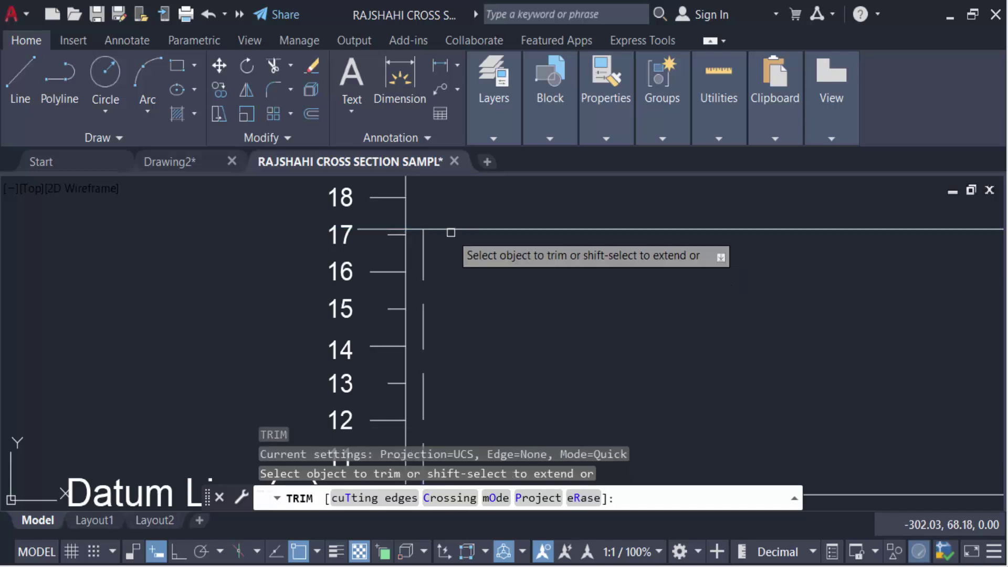
key(Escape)
key(Escape)
text(e)
key(Return)
click(450, 232)
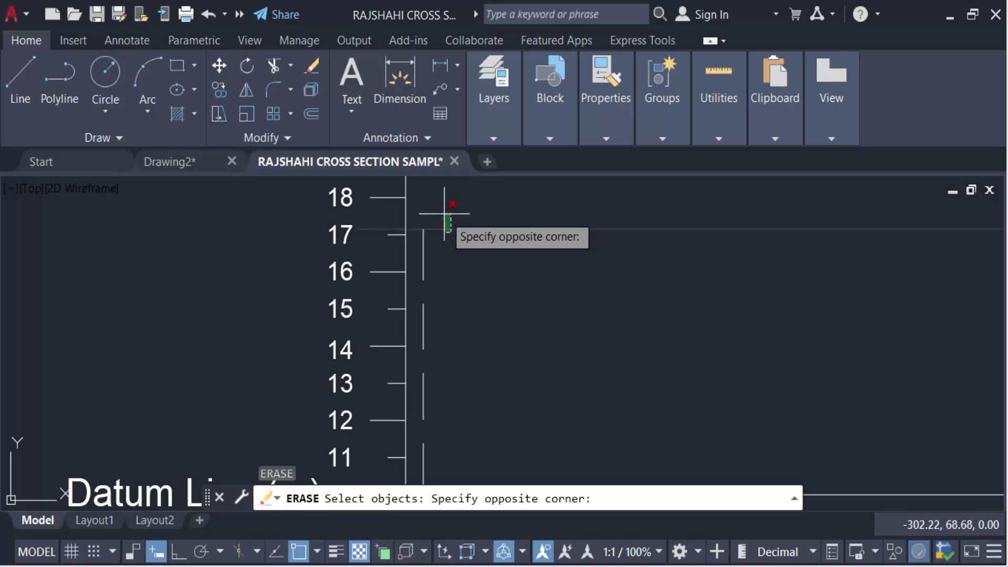
click(444, 214)
key(Escape)
Zoom out and start a PLINE for the ground profile, switching to the cs list
scroll(216, 271, down, 6)
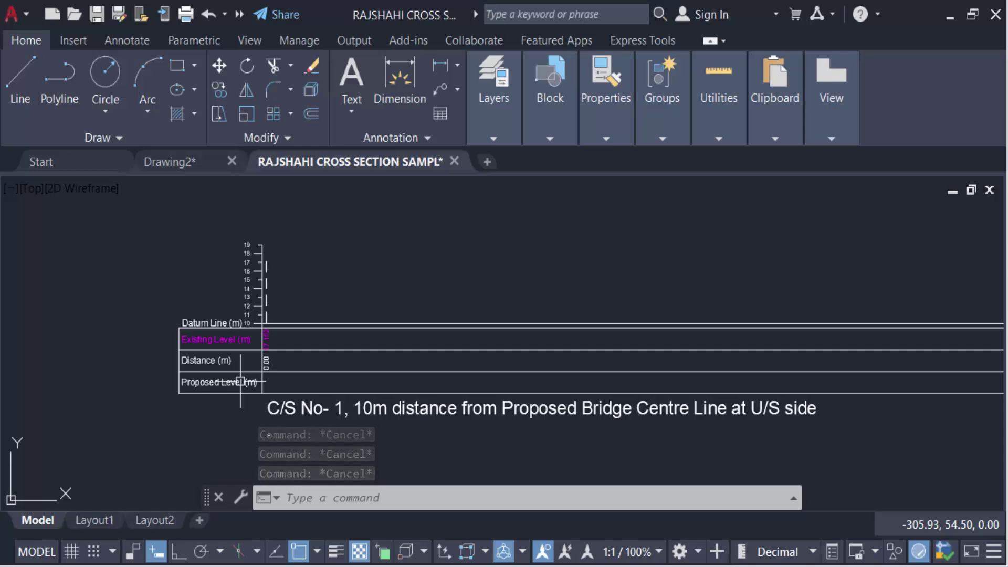
scroll(290, 353, down, 4)
scroll(477, 415, up, 2)
key(Escape)
key(Escape)
key(Escape)
text(PL)
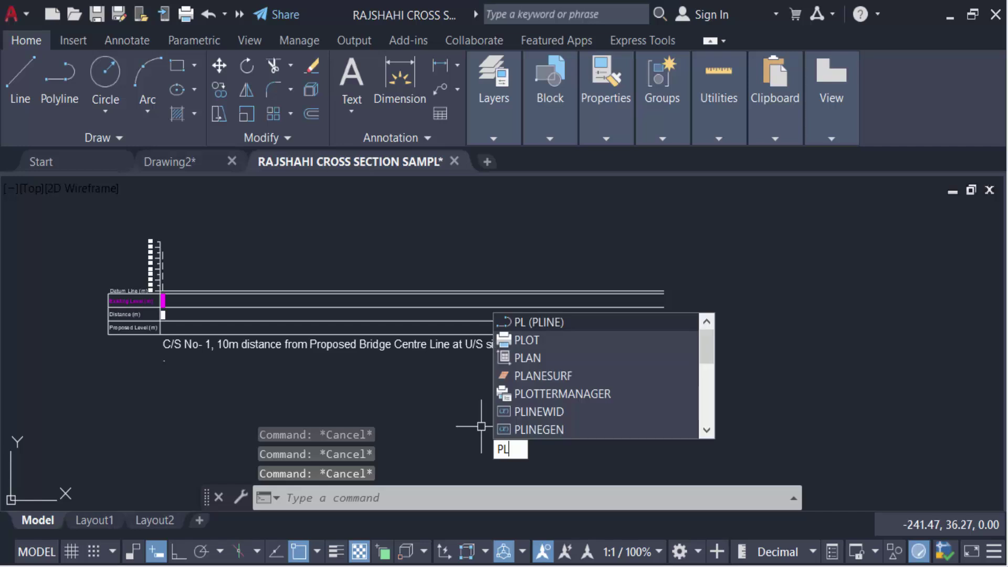
key(Return)
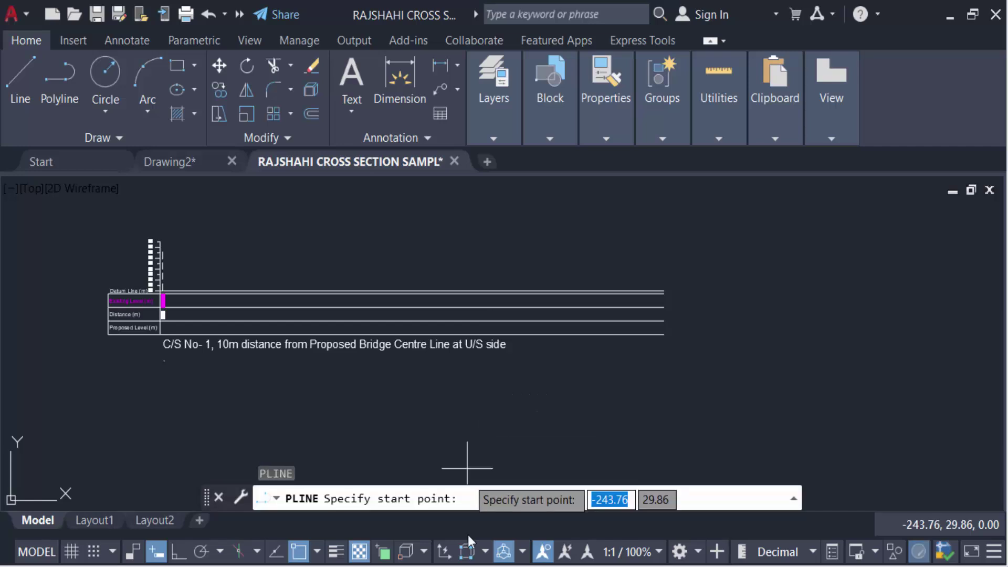
key(alt+Tab)
Copy all chainage–level coordinate lines from the cs list and return to AutoCAD
scroll(498, 423, up, 5)
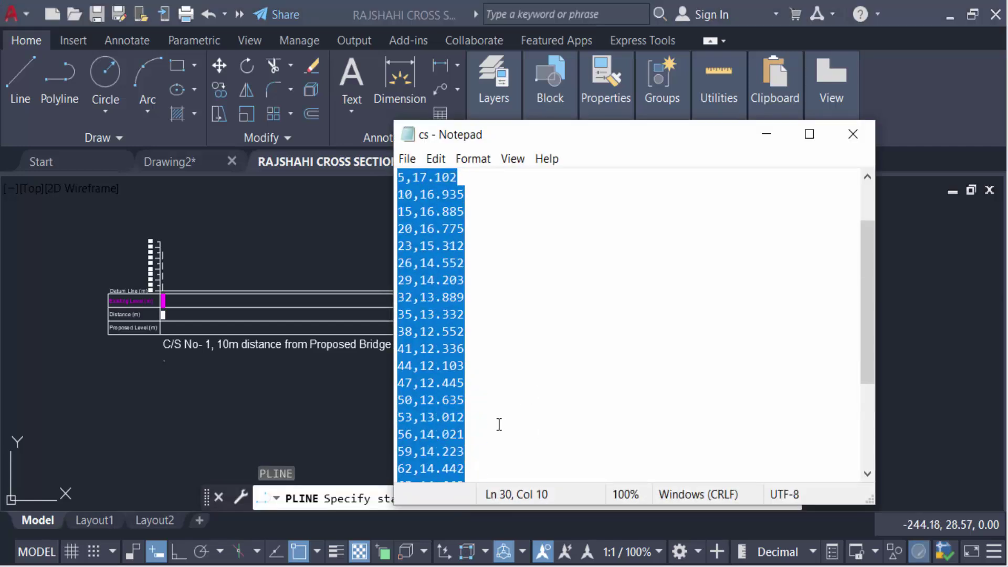
drag(400, 227, 463, 454)
right_click(453, 417)
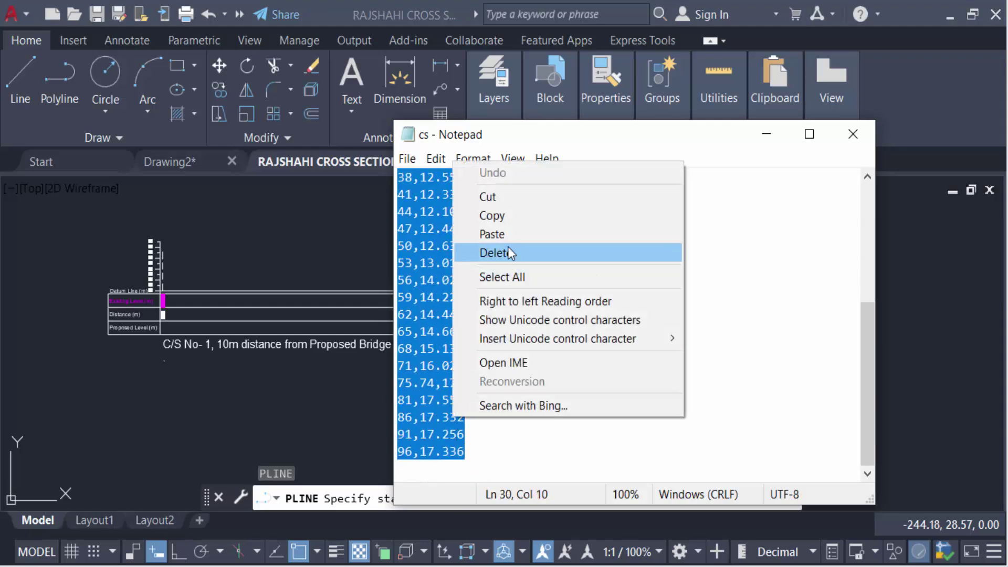
click(513, 216)
key(alt+Tab)
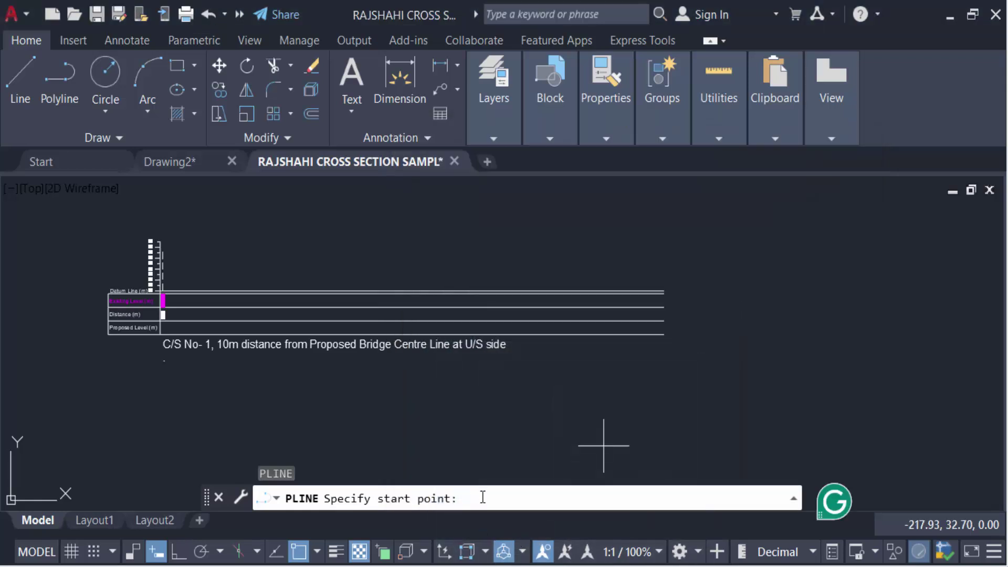
Paste the copied points into PLINE, drawing the ground profile through to 96,17.336
right_click(482, 496)
click(524, 412)
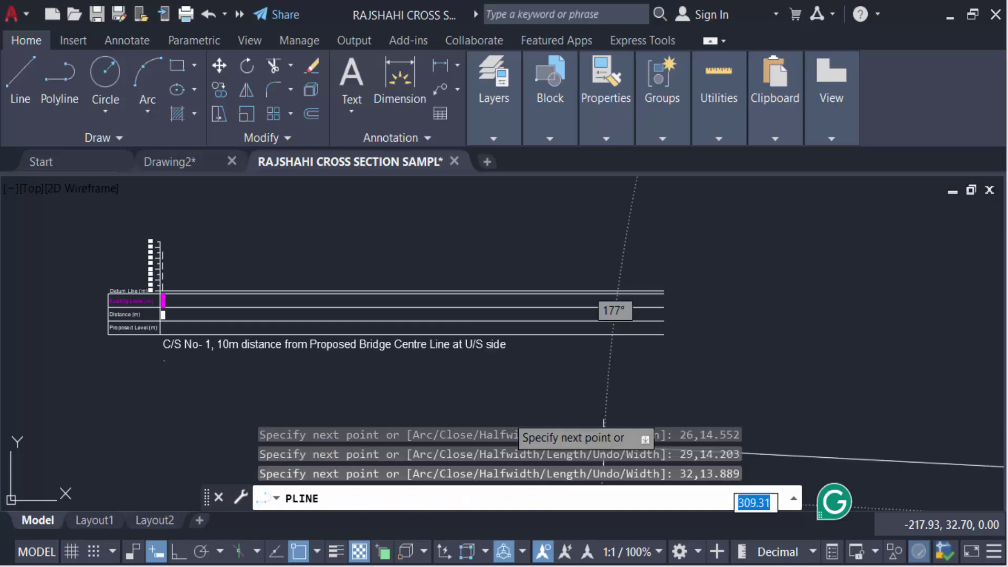
scroll(603, 424, down, 5)
scroll(756, 367, up, 3)
scroll(722, 382, up, 3)
scroll(766, 383, down, 3)
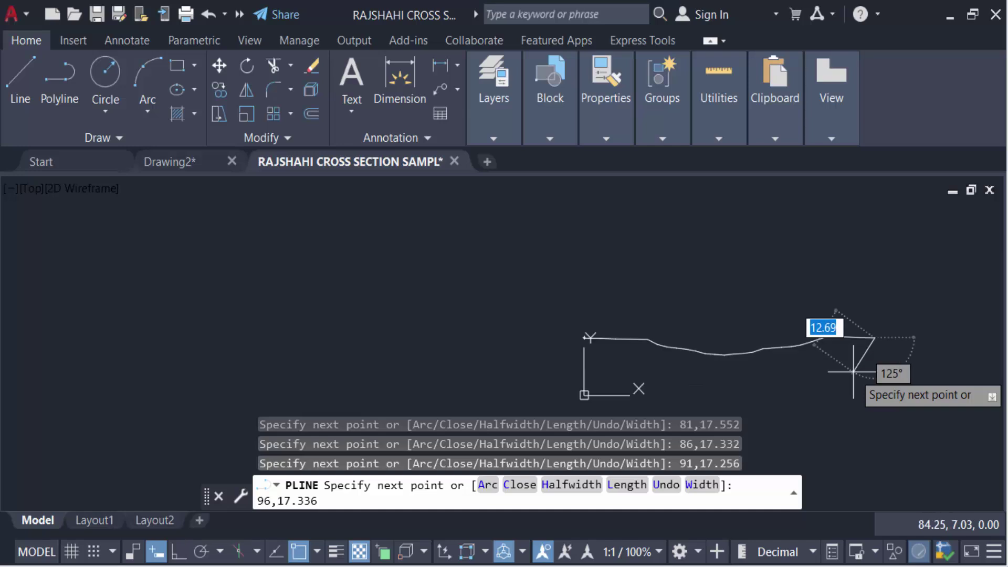
scroll(853, 372, up, 2)
key(Return)
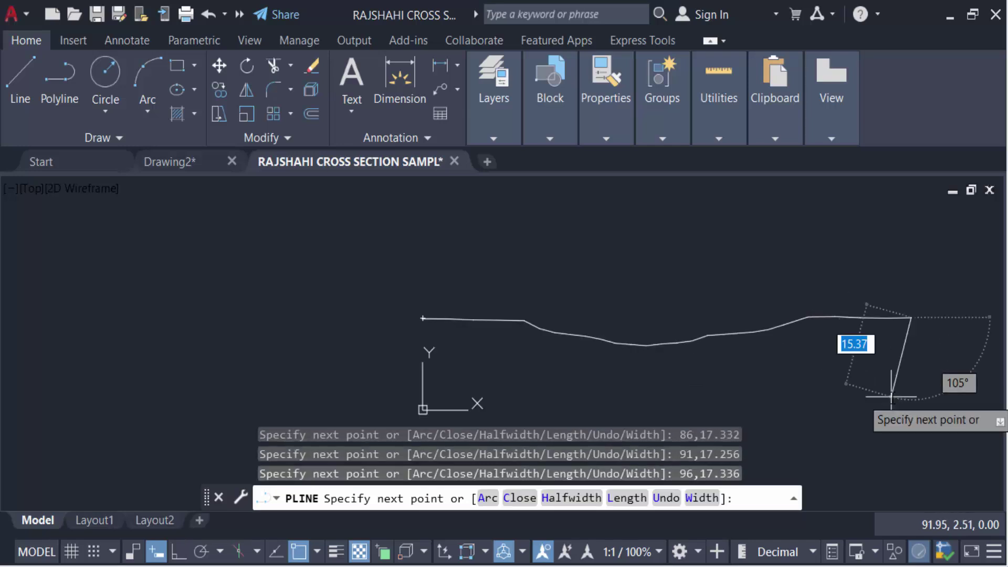
key(Return)
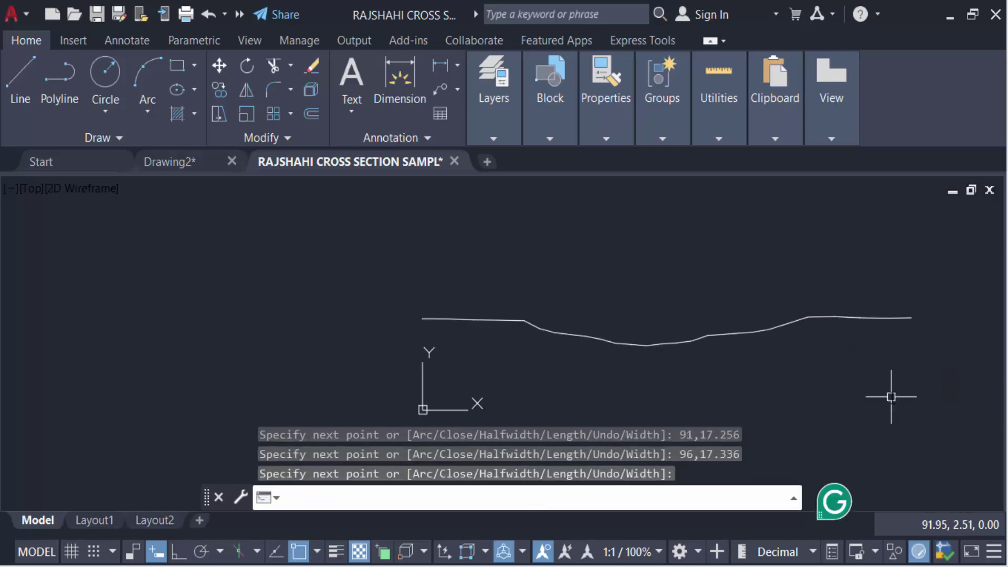
key(Escape)
key(Escape)
key(Escape)
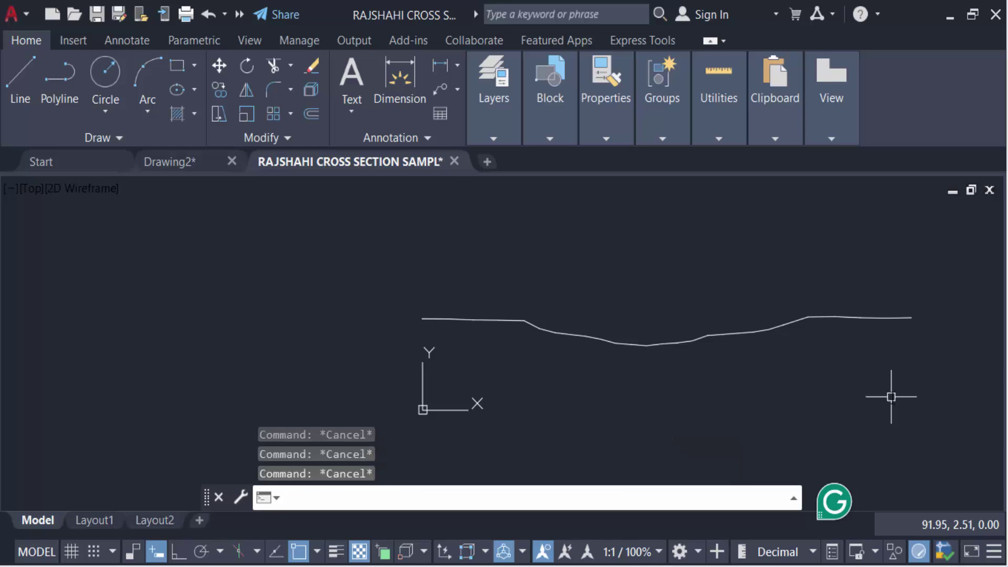
Start a block definition with its base point at 26, 14.552 on the profile
text(B)
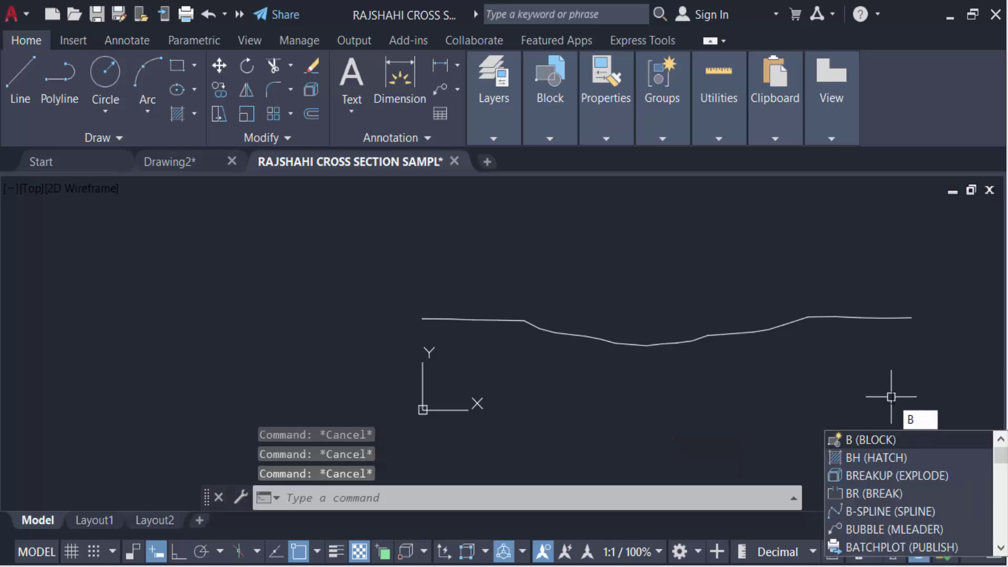
key(Return)
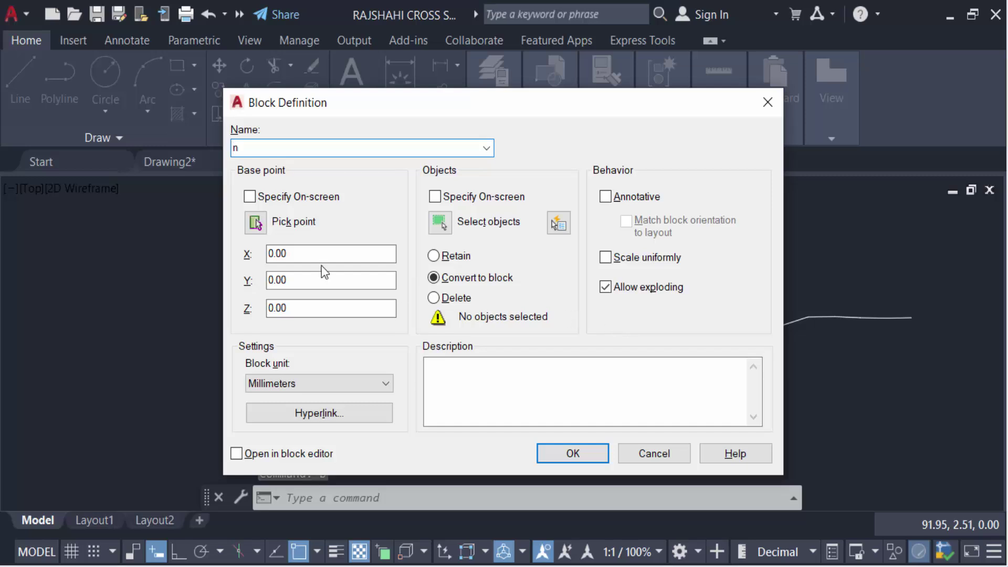
click(255, 223)
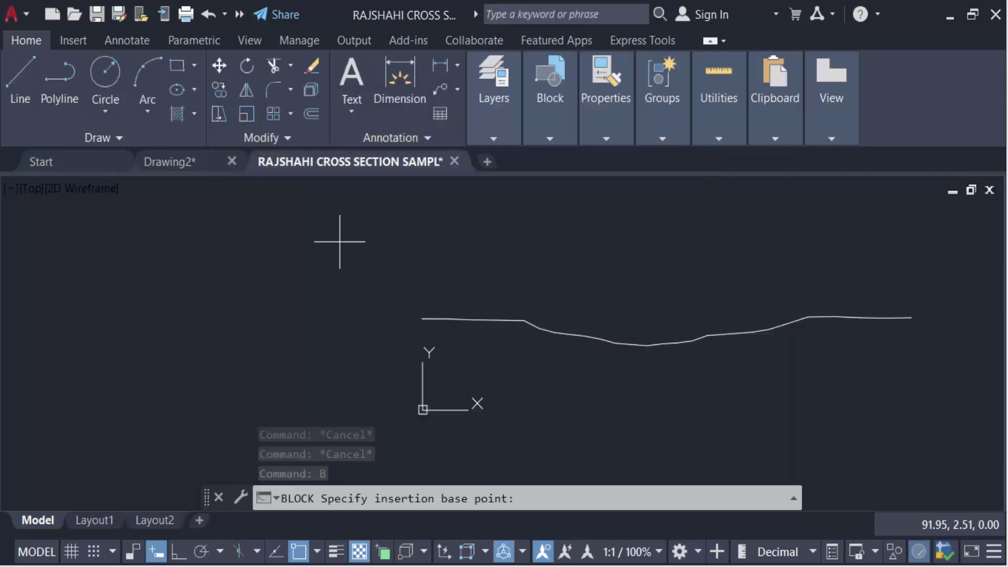
click(555, 332)
Select the ground-profile polyline, delete the original, and create block 'n'
click(451, 158)
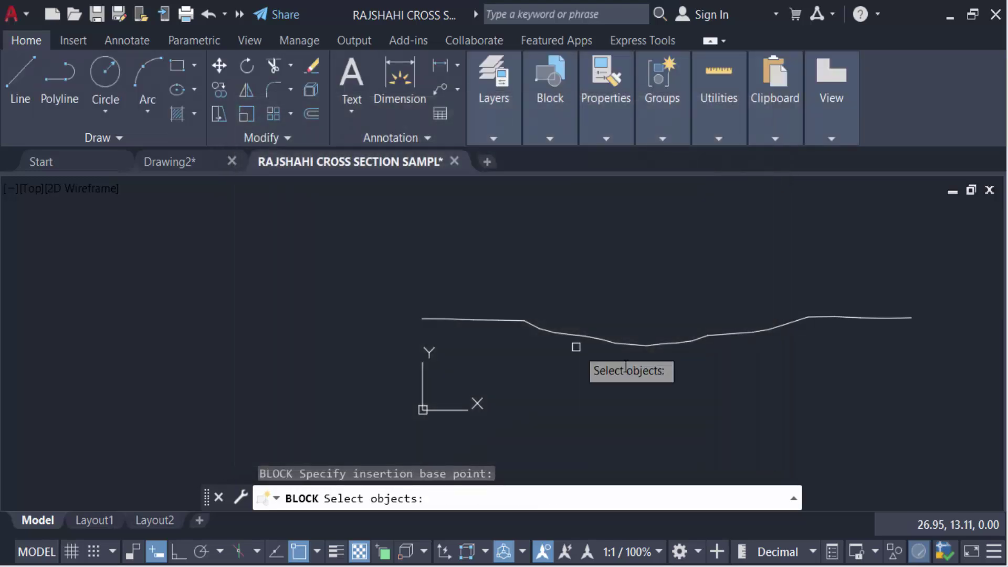
click(713, 363)
click(678, 305)
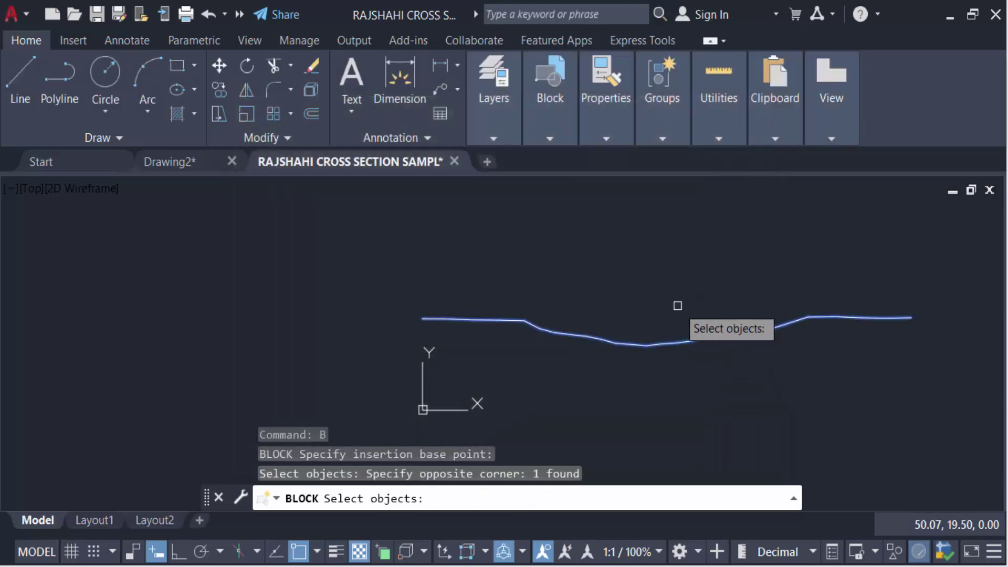
key(Return)
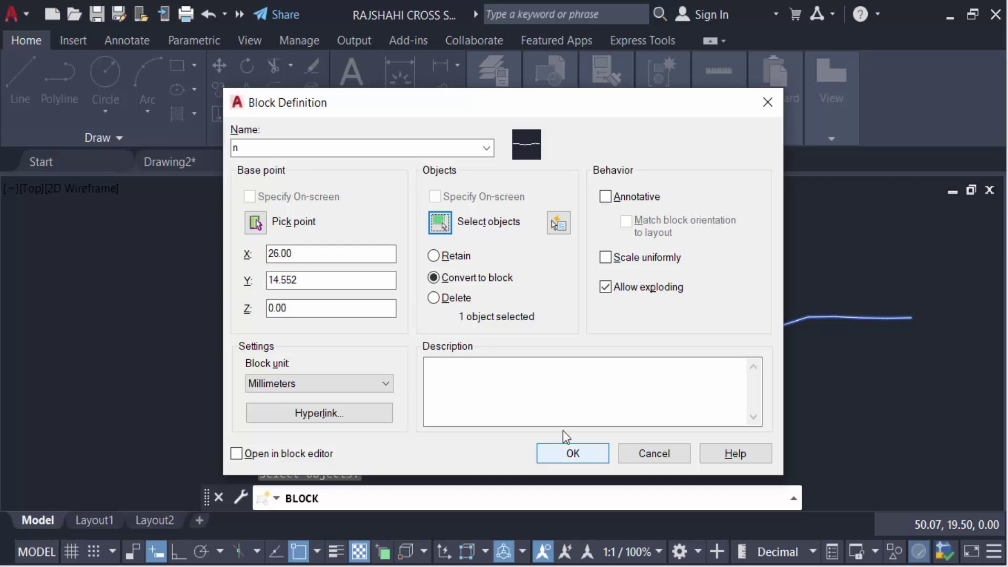
click(451, 298)
click(559, 460)
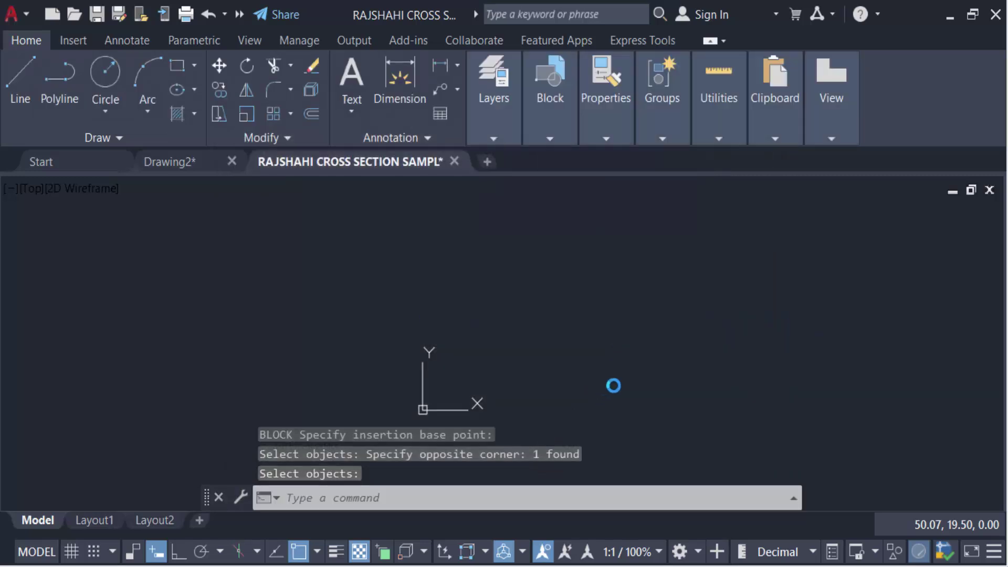
Run the INSERT command (I) to bring up the blocks palette
scroll(630, 381, down, 4)
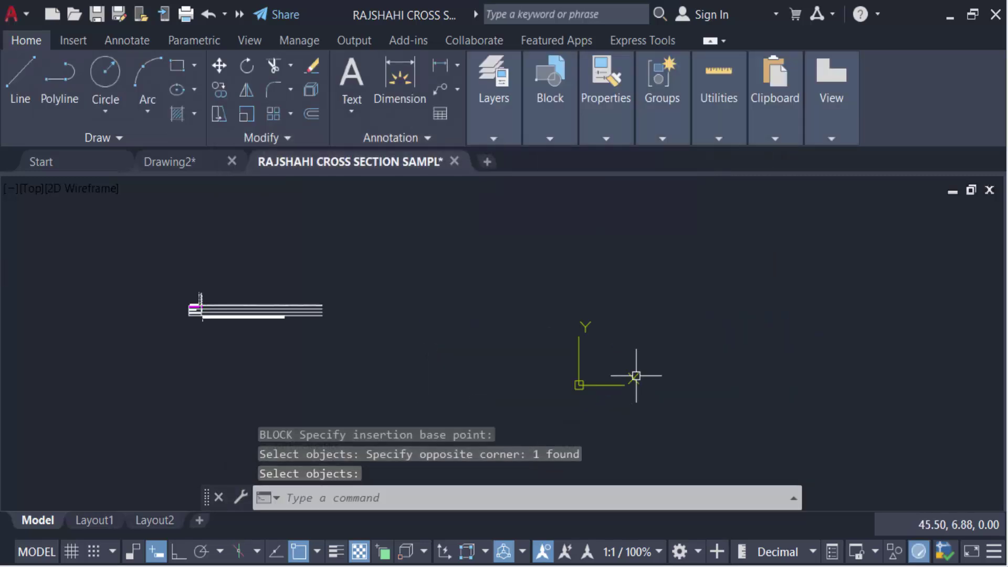
scroll(393, 335, up, 8)
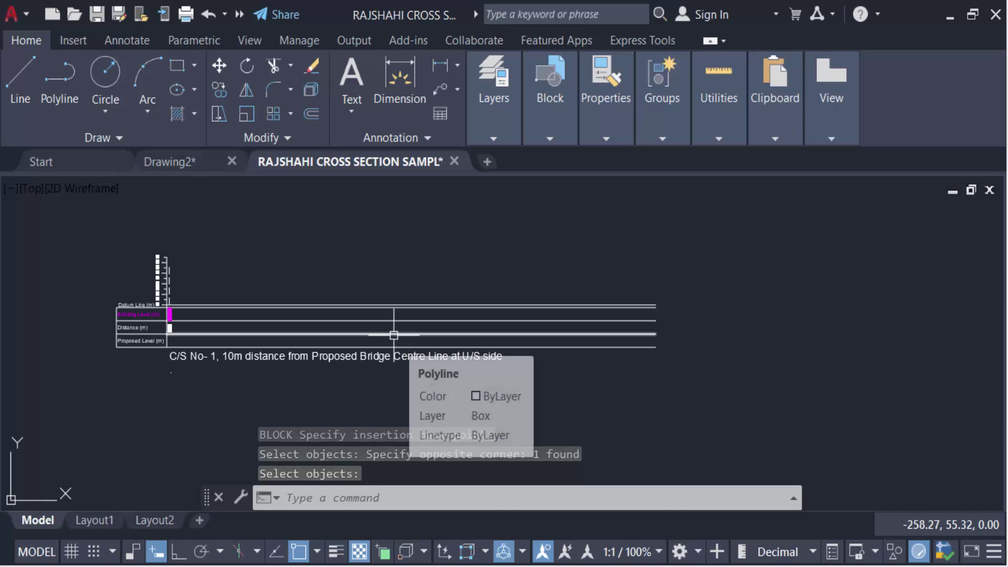
key(Escape)
key(Escape)
text(i)
key(Return)
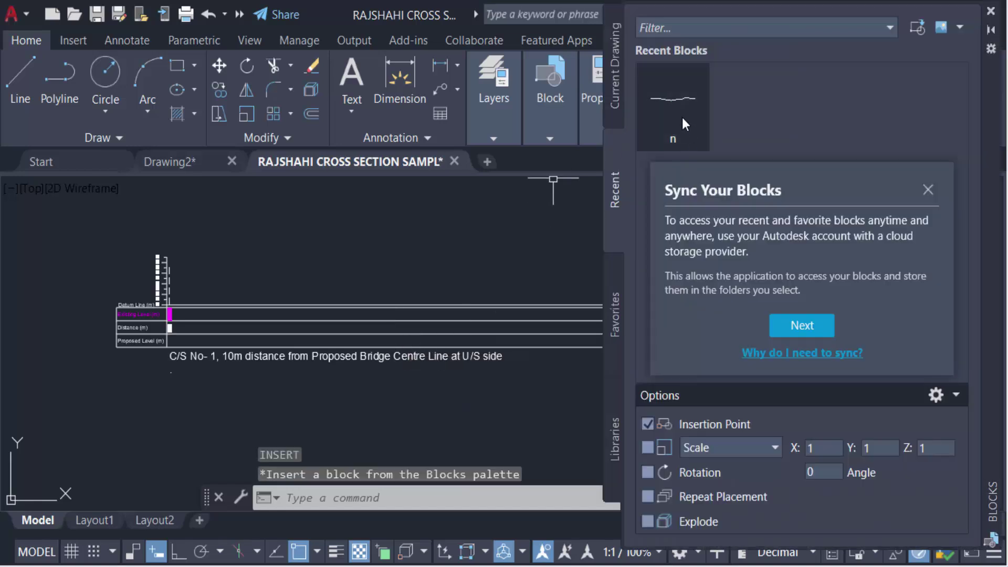
Place block 'n' above the cross-section table and close the Blocks palette
click(677, 111)
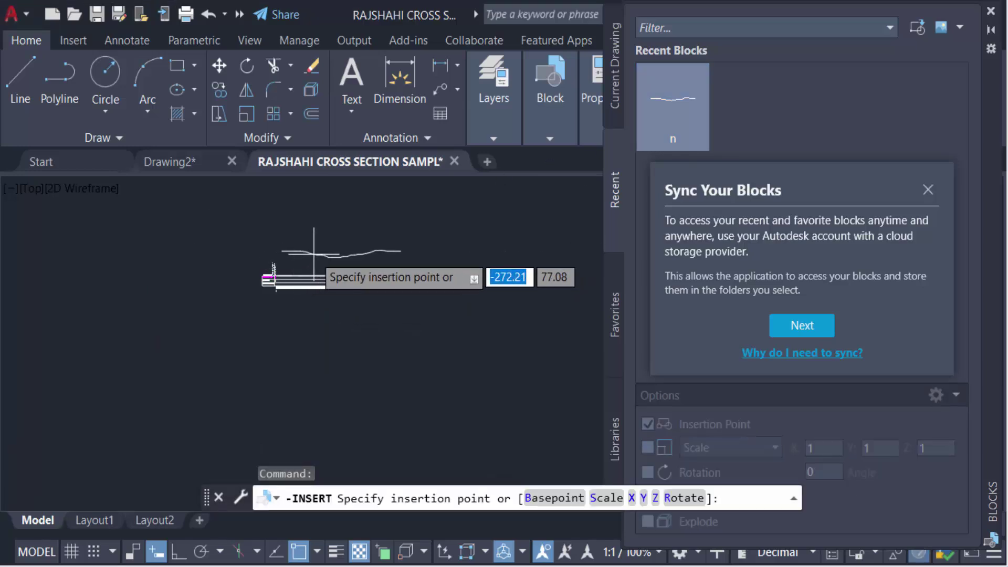
click(307, 251)
scroll(294, 261, up, 2)
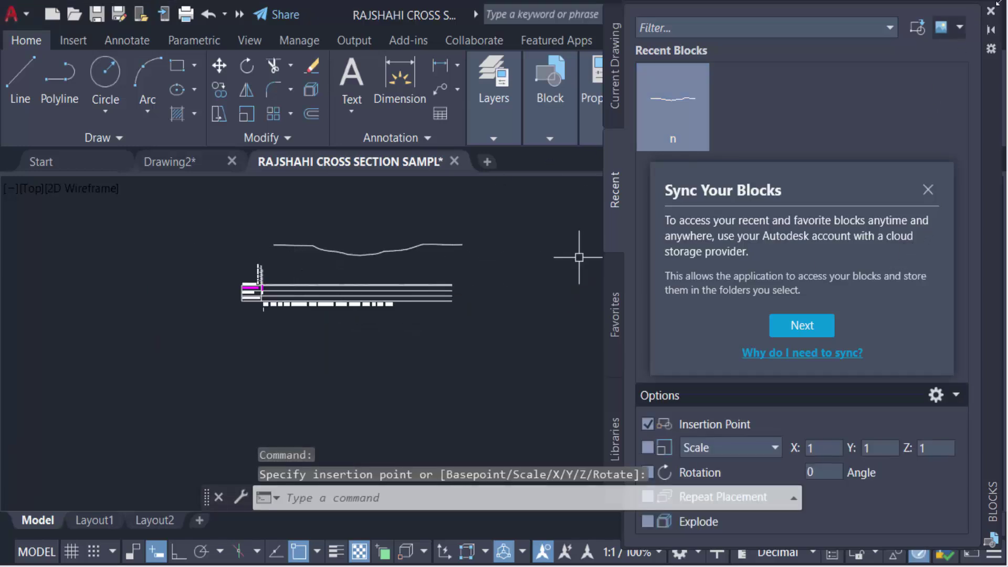
click(990, 11)
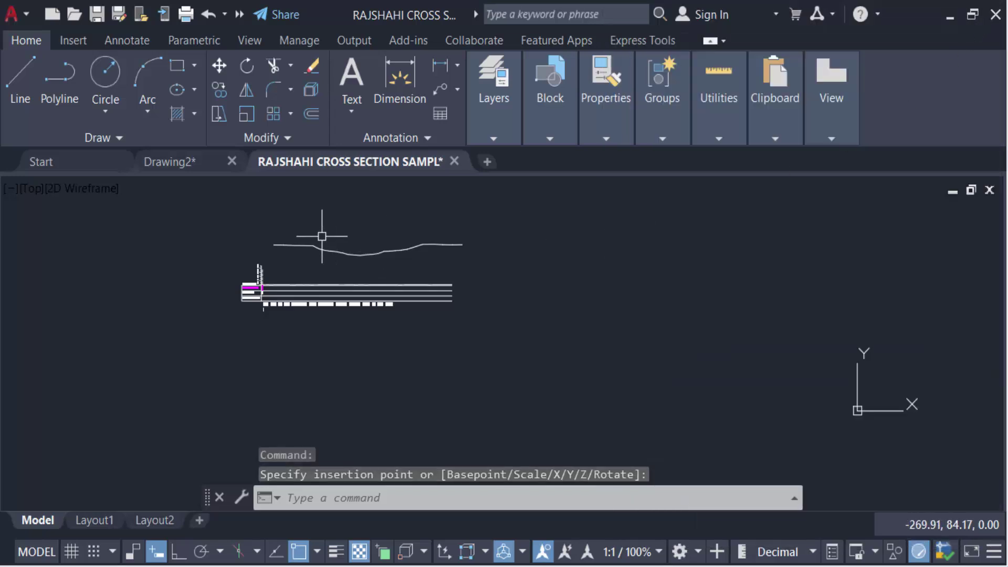
scroll(315, 239, up, 6)
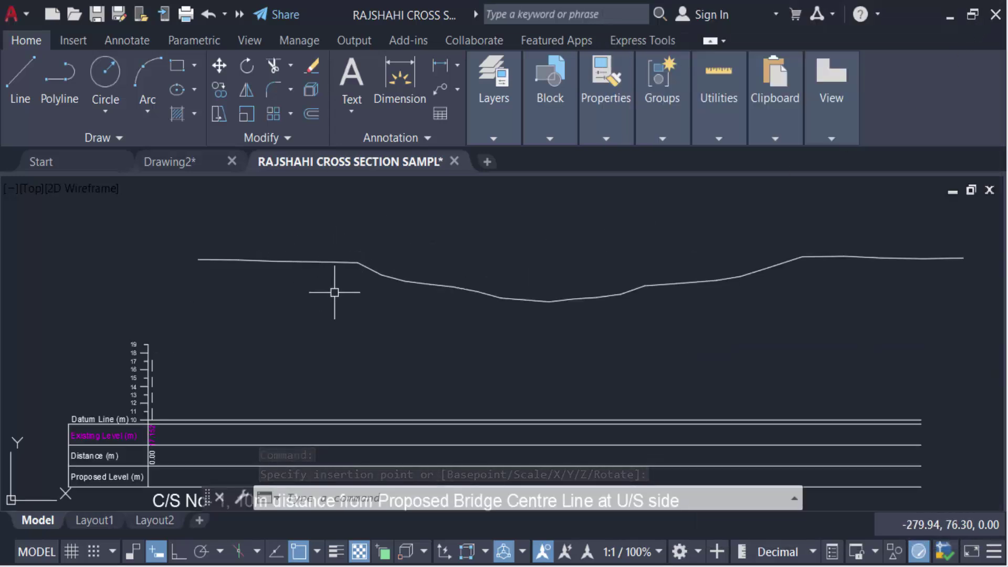
Cancel the pending insertion and explode the ground-profile block into loose linework with XP
key(Escape)
key(Escape)
key(Escape)
text(XP)
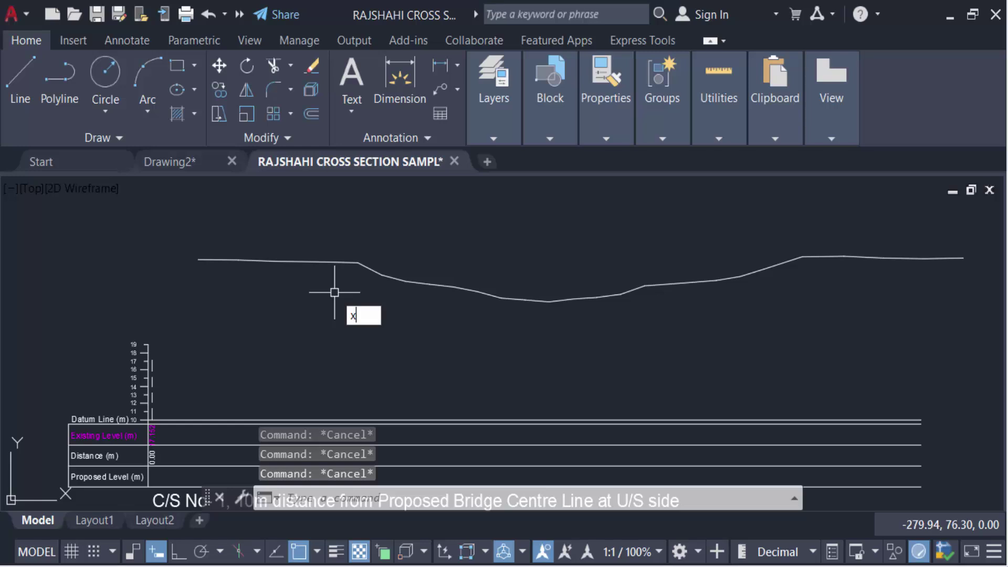
key(Return)
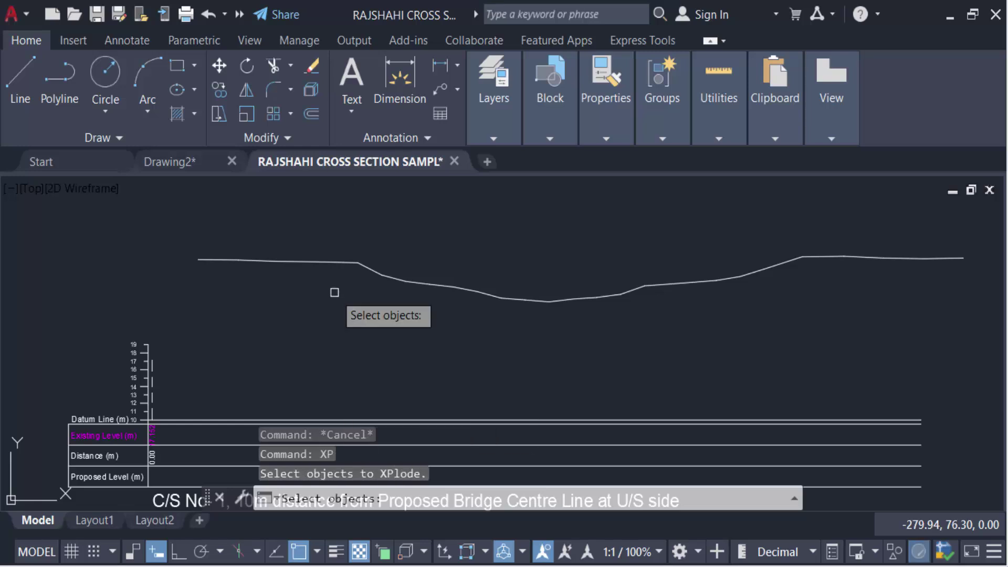
click(597, 336)
click(468, 238)
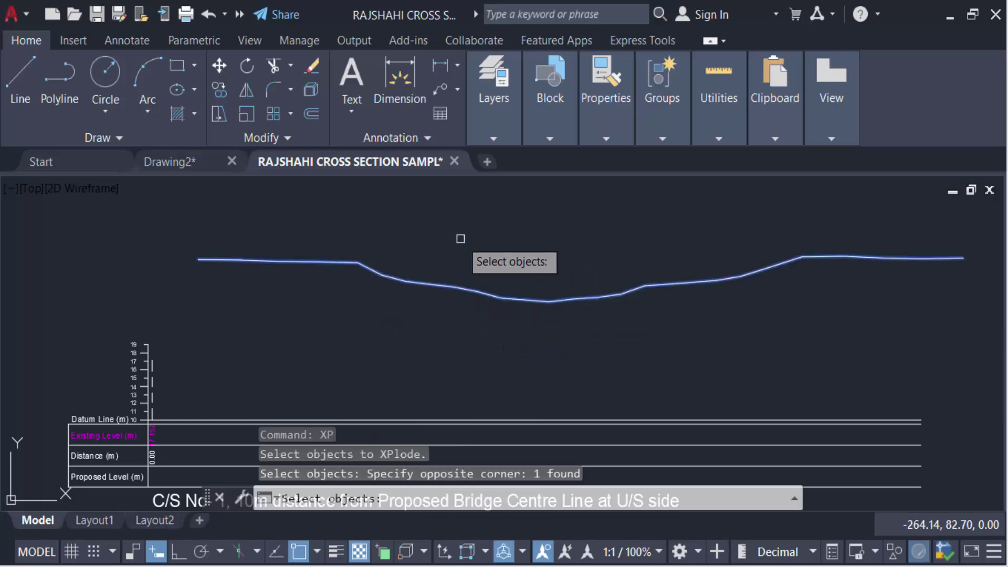
key(Return)
key(Return)
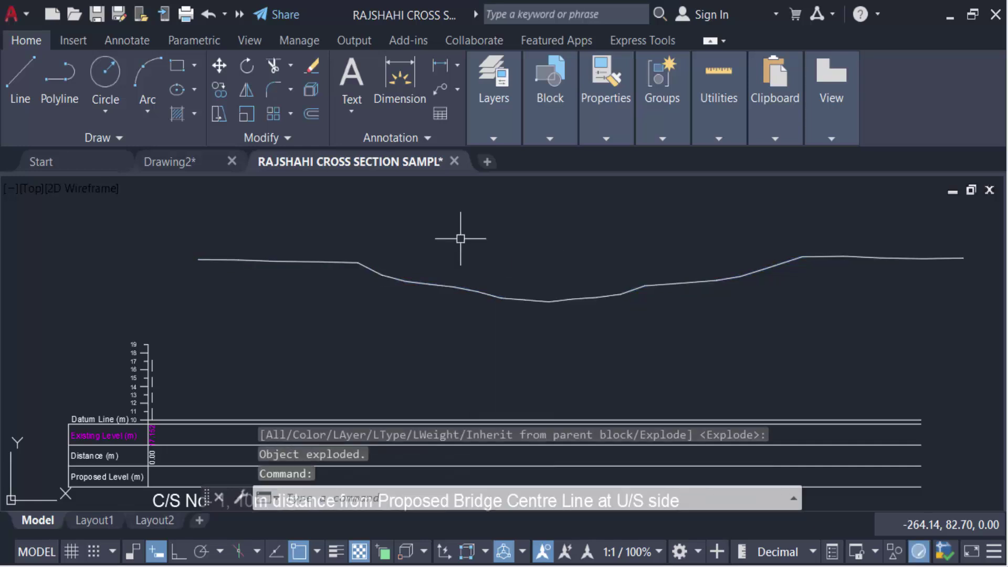
Use PEDIT Join to merge all the window-selected profile pieces into one polyline
text(PE)
key(Return)
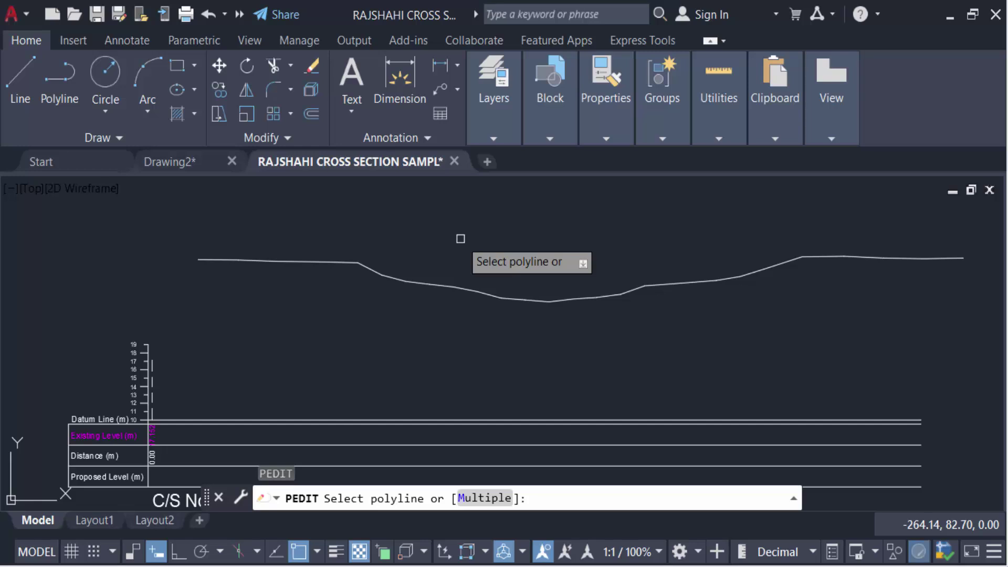
click(526, 245)
click(544, 282)
click(547, 301)
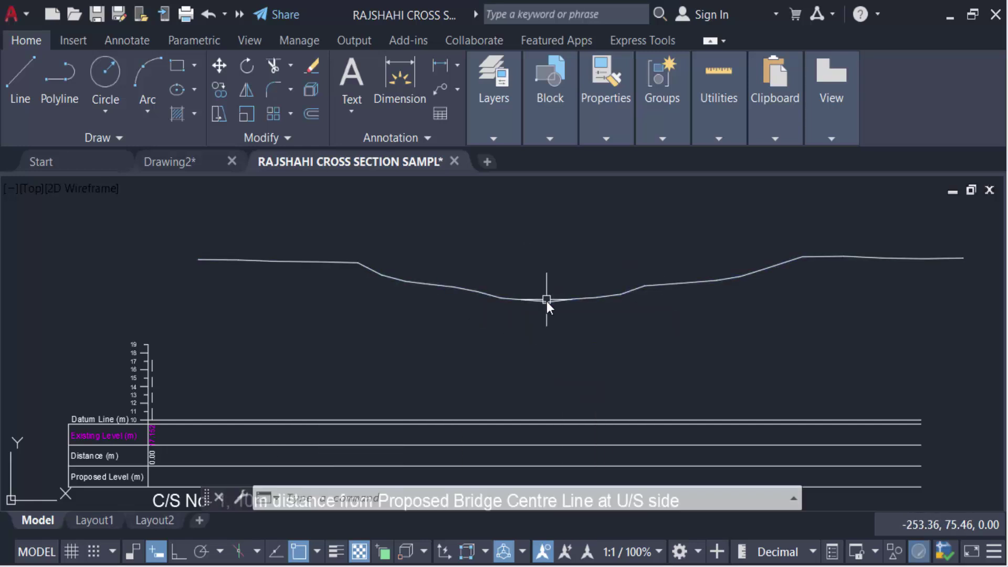
text(j)
key(Return)
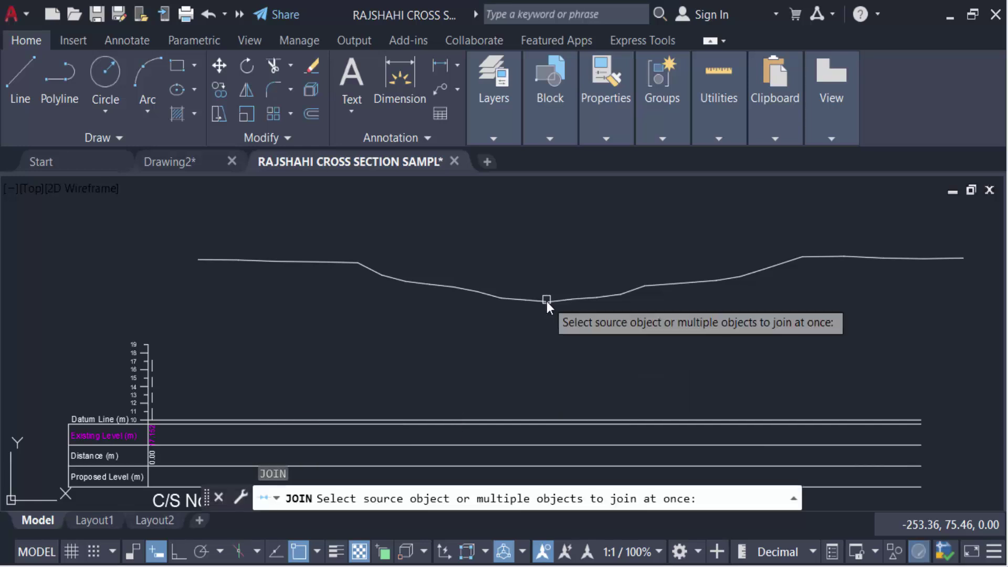
scroll(735, 316, down, 2)
click(904, 313)
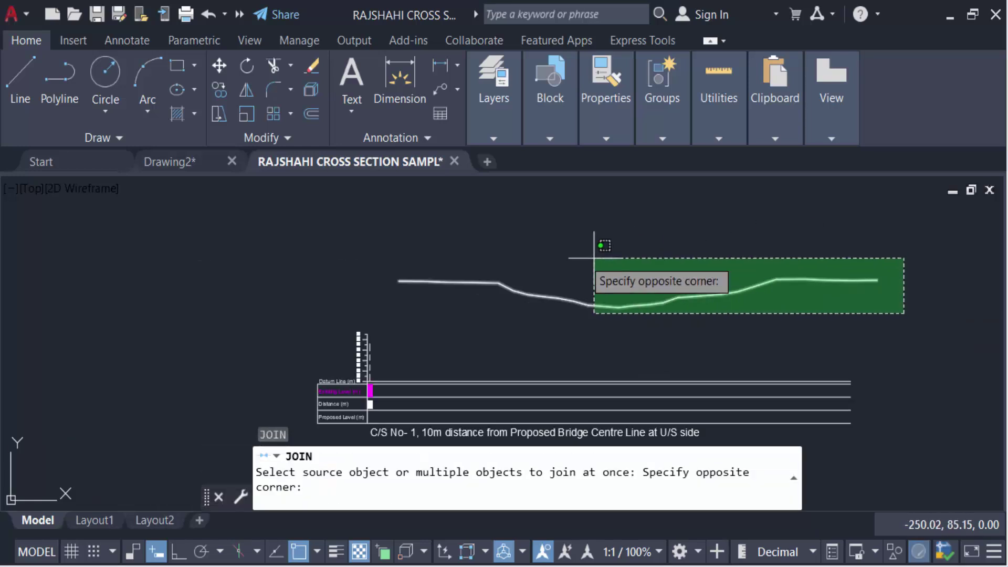
click(367, 243)
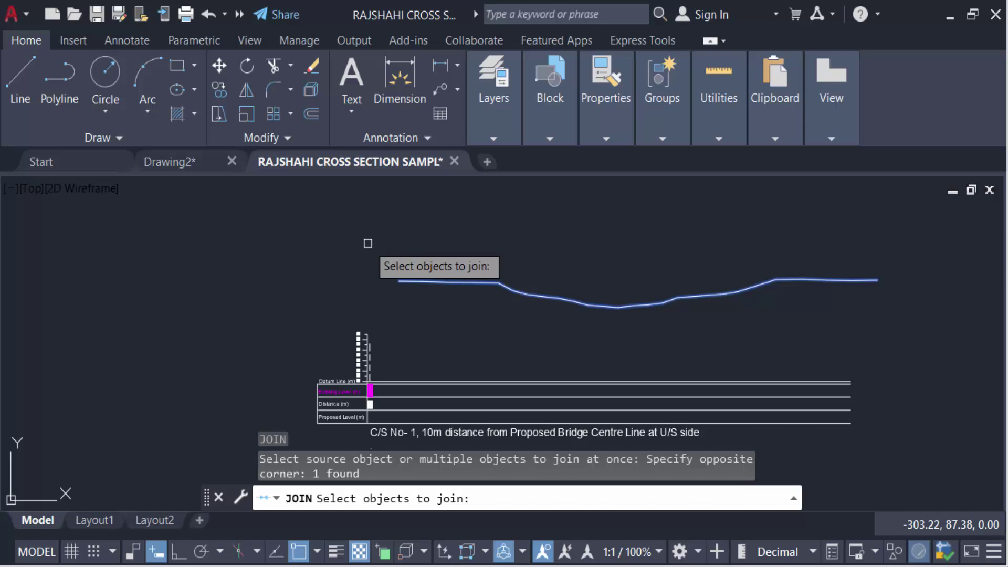
key(Return)
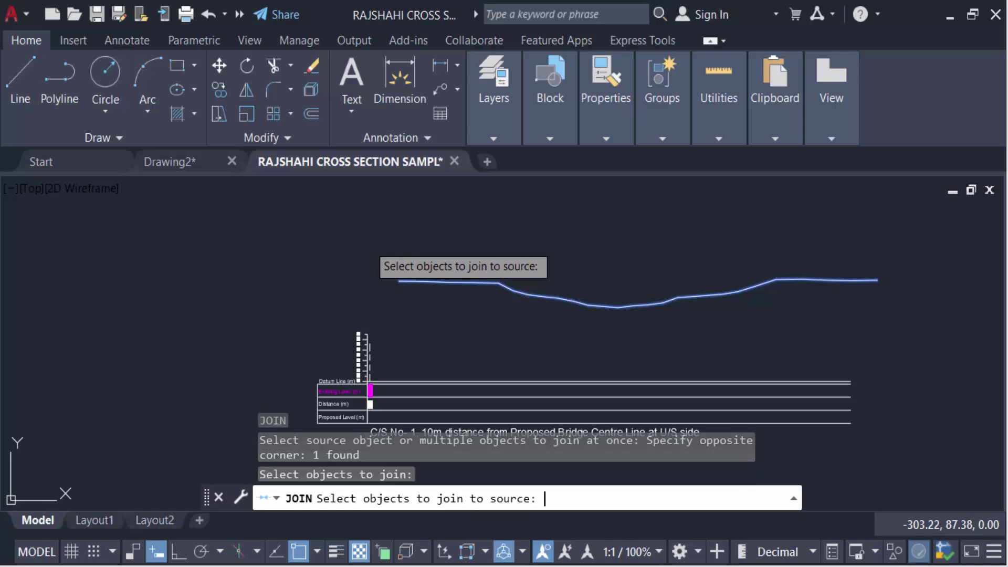
key(Return)
Select the joined profile to confirm it is a single polyline, then clear the selection
click(472, 281)
scroll(603, 327, up, 2)
scroll(602, 326, down, 2)
scroll(462, 348, up, 2)
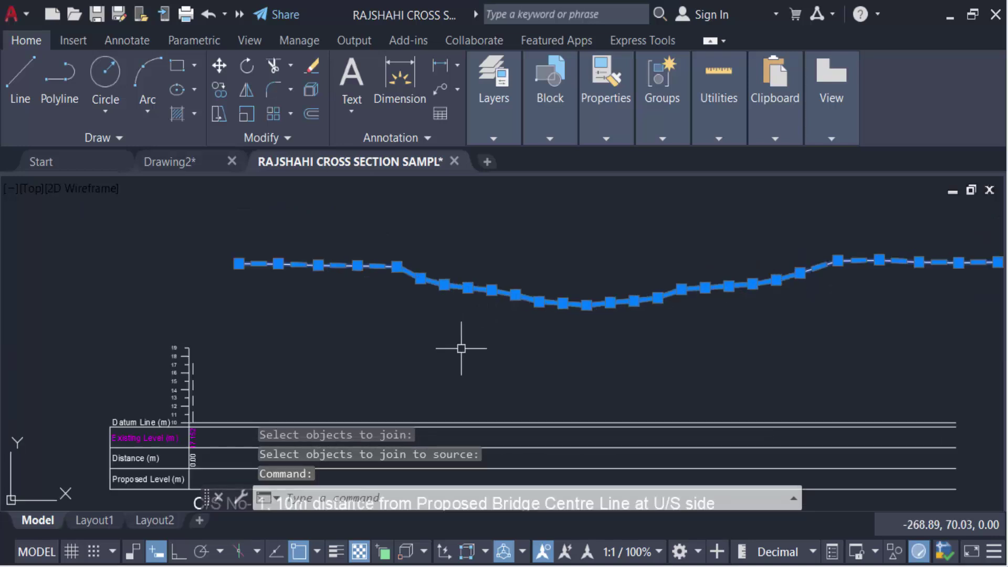
key(Escape)
key(Escape)
key(Escape)
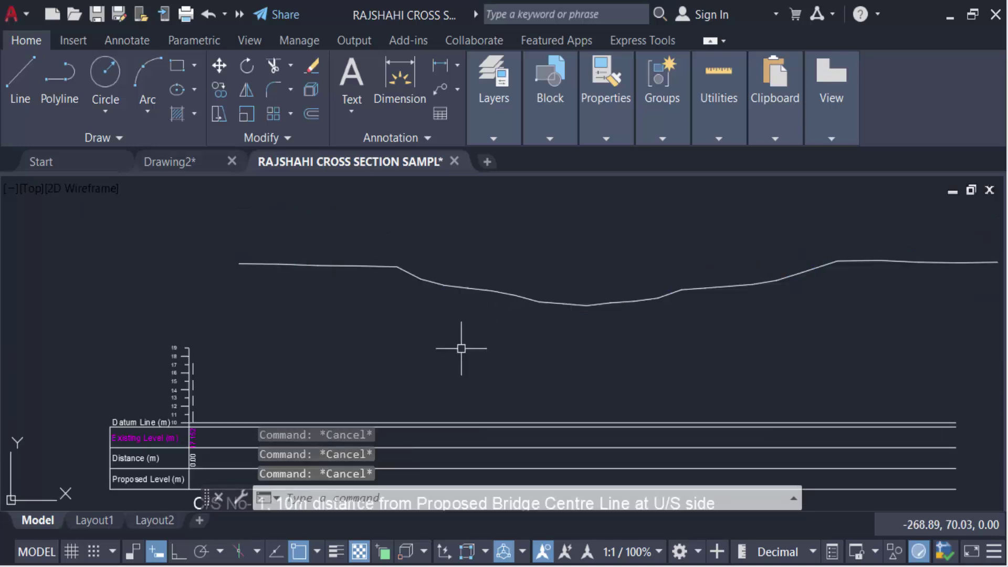
key(Return)
Move the ground profile by its left end onto level 17.152 on the elevation scale
click(337, 274)
click(299, 247)
key(Return)
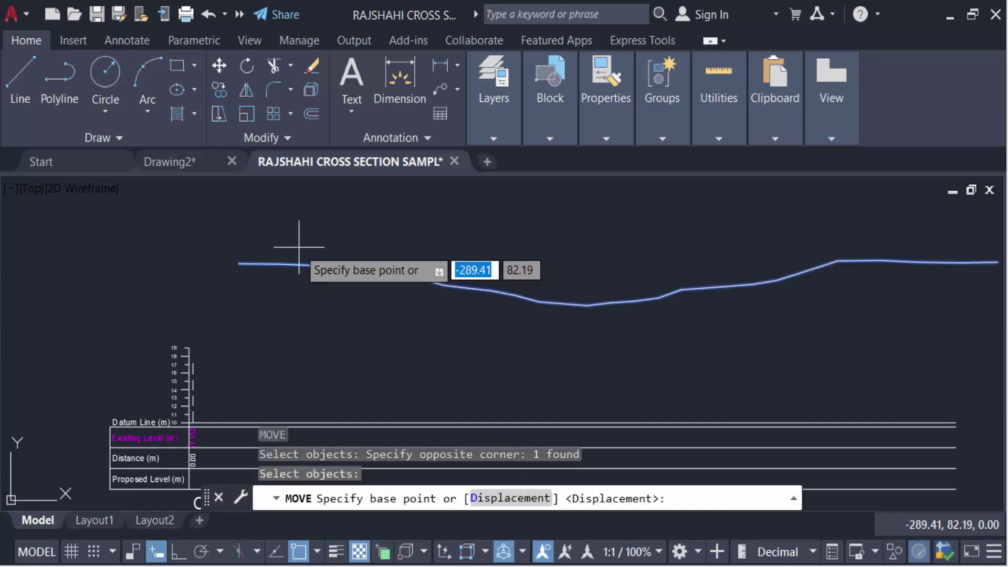
click(239, 263)
scroll(191, 382, up, 8)
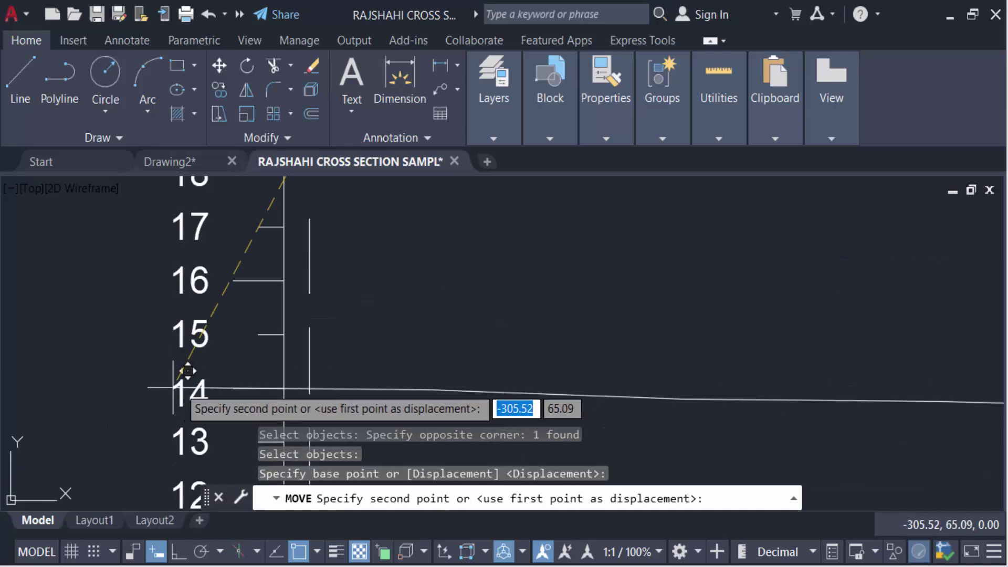
click(309, 217)
scroll(309, 217, down, 8)
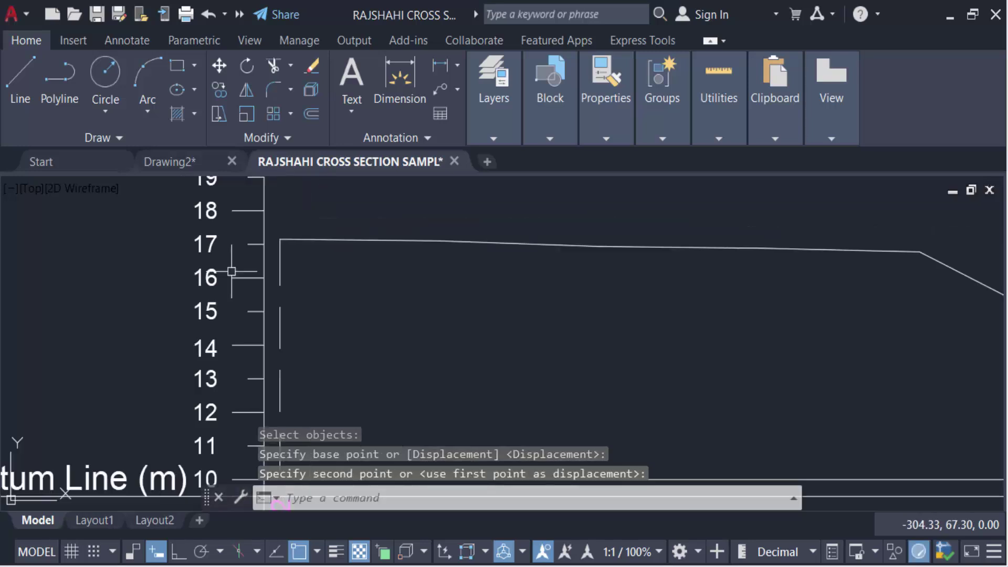
scroll(248, 293, down, 4)
scroll(282, 317, up, 6)
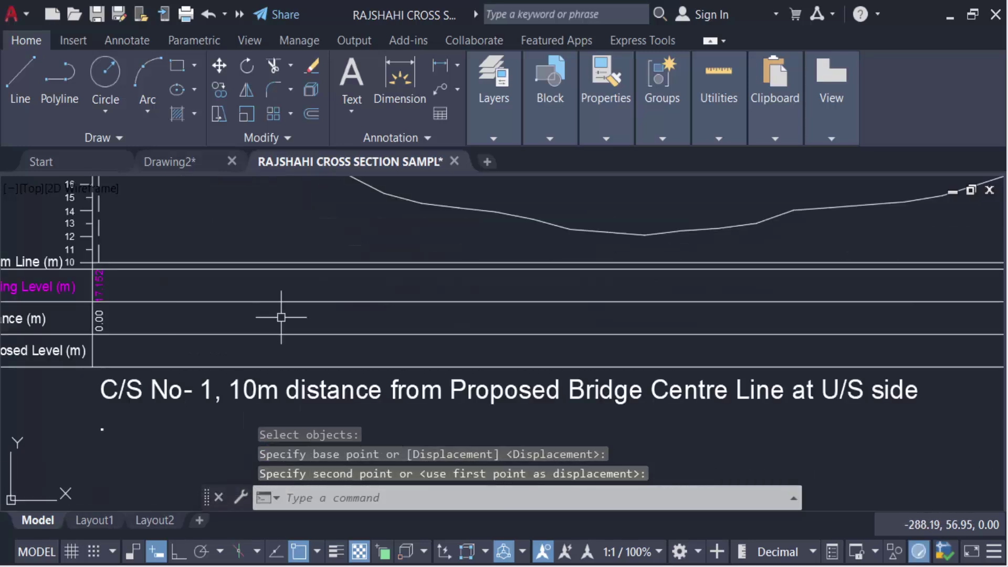
scroll(428, 380, down, 2)
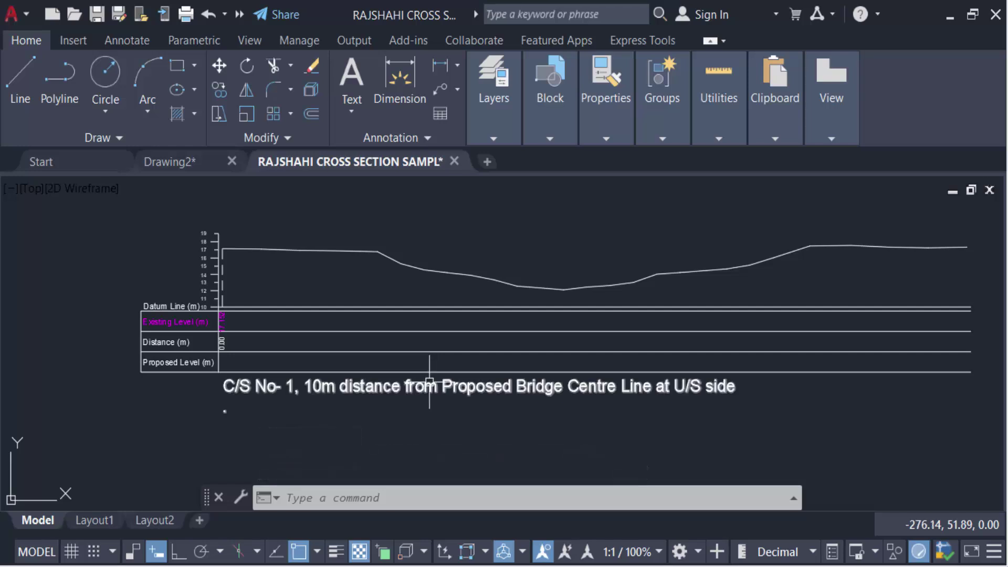
key(Escape)
key(Escape)
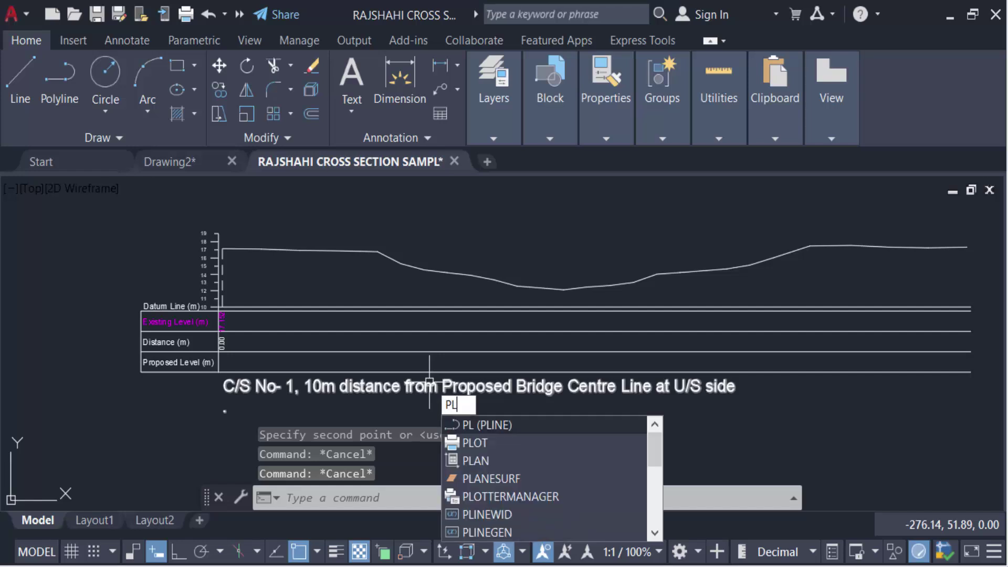
With Ortho on, draw the first vertical ordinate from the profile's left end down to the table
key(Return)
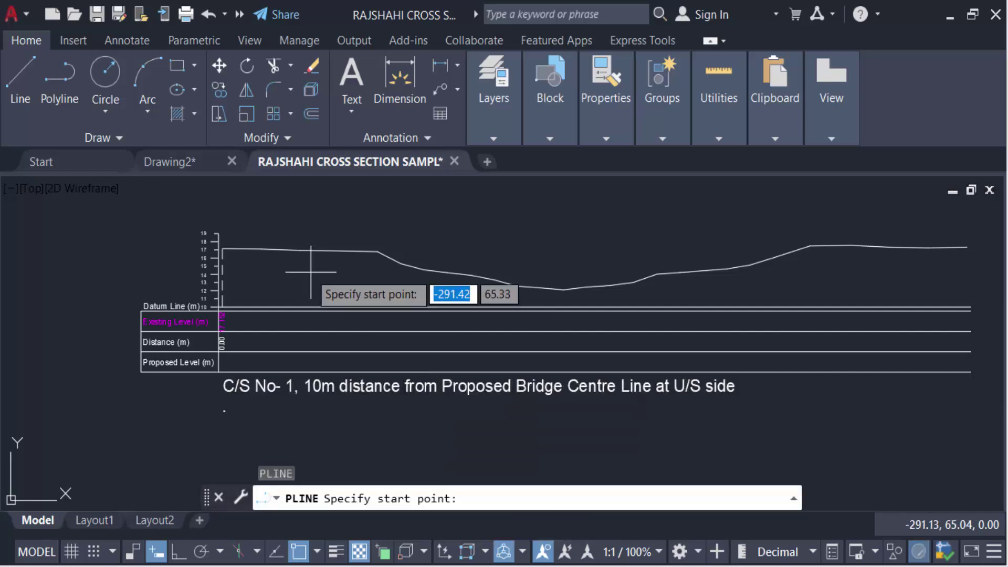
scroll(270, 270, up, 2)
click(258, 235)
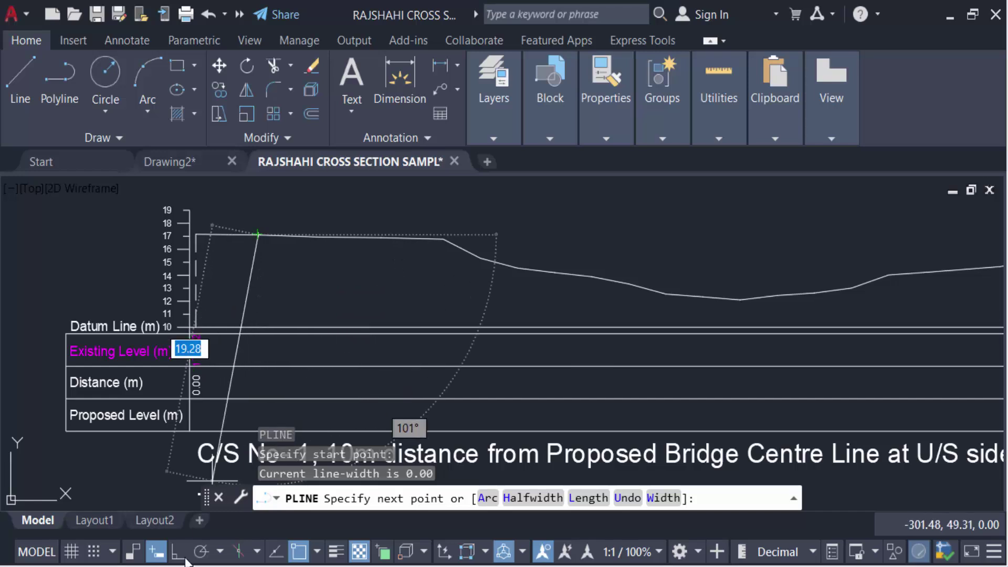
key(F8)
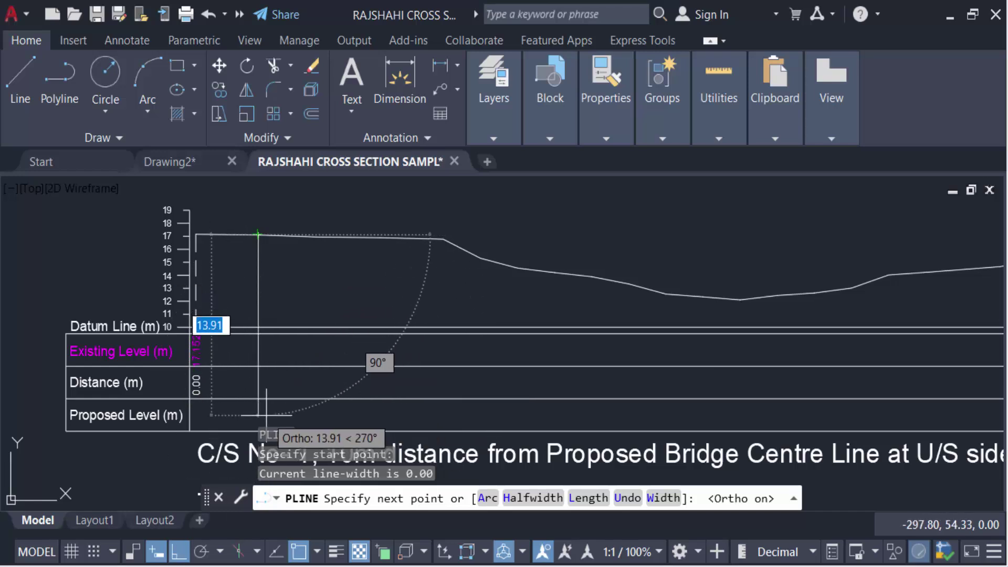
scroll(255, 398, down, 2)
click(265, 403)
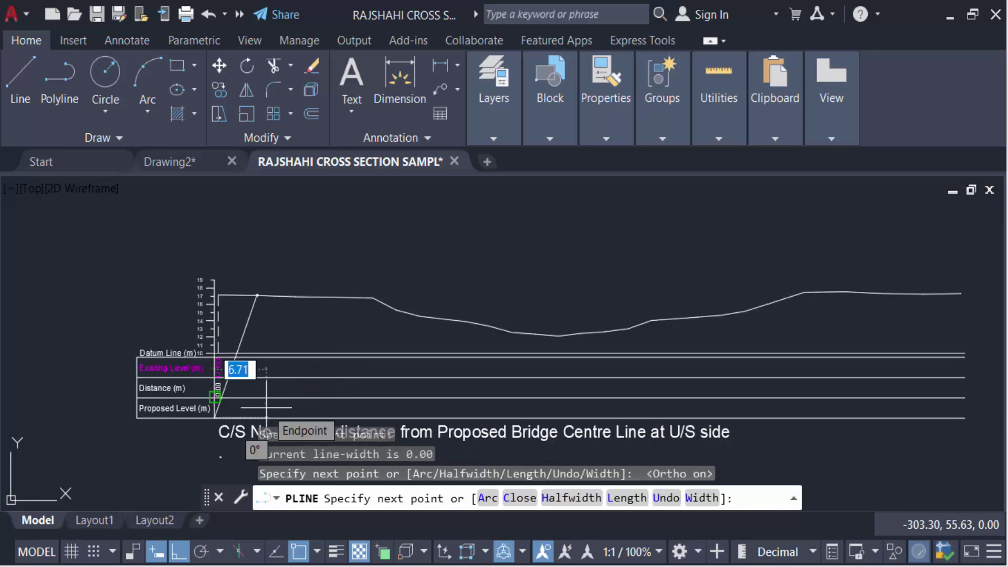
click(266, 407)
scroll(215, 351, up, 2)
key(Return)
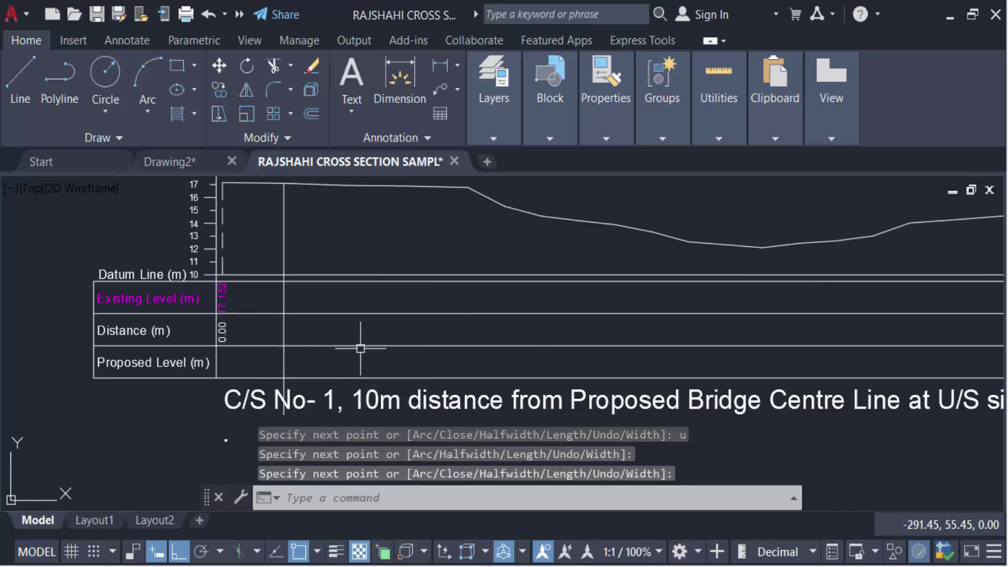
scroll(360, 342, down, 3)
key(Return)
Drop vertical polyline ordinates from the next profile vertices down below the table
click(334, 288)
key(Return)
scroll(393, 321, up, 4)
key(Return)
click(367, 236)
scroll(367, 235, down, 4)
click(367, 336)
key(Return)
key(Return)
click(386, 247)
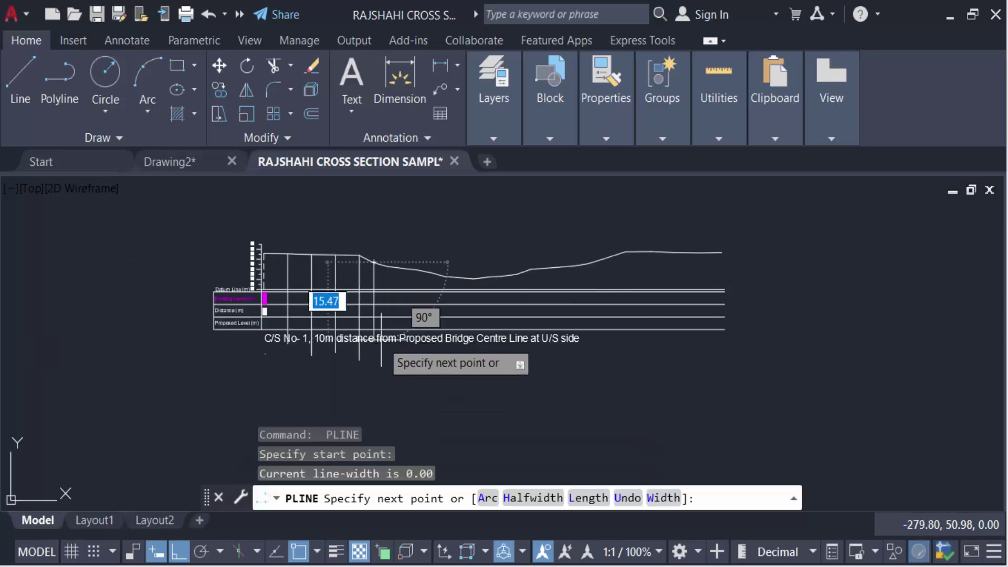
click(384, 336)
key(Return)
key(Return)
click(397, 241)
scroll(394, 252, down, 4)
click(389, 381)
key(Return)
key(Return)
click(404, 262)
click(404, 359)
key(Return)
key(Return)
click(418, 265)
click(419, 360)
key(Return)
key(Return)
click(433, 267)
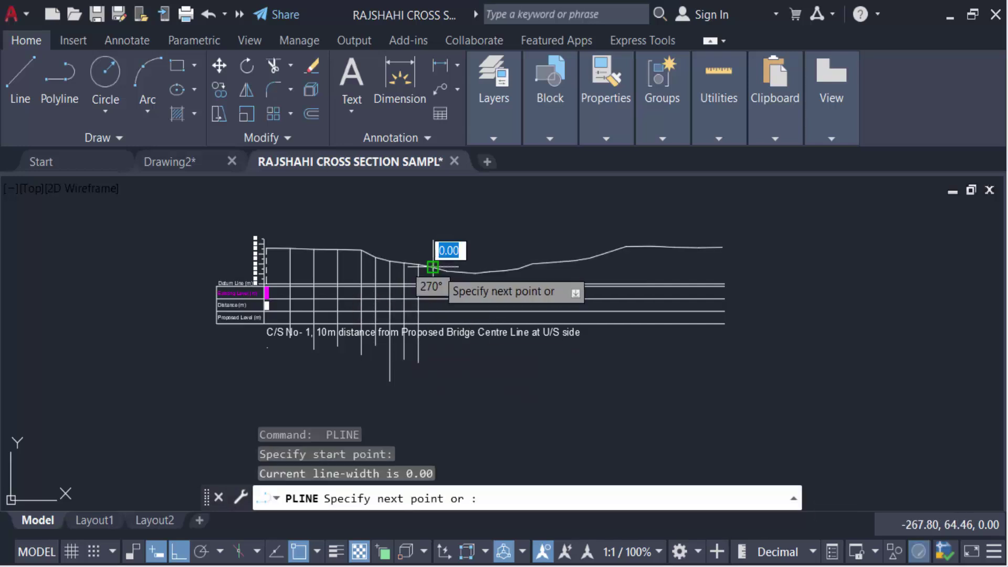
click(433, 360)
Draw the remaining ordinates through to the profile's right end, then select the profile to inspect
key(Return)
key(Return)
click(447, 270)
click(447, 362)
key(Return)
key(Return)
click(460, 271)
click(461, 370)
key(Return)
key(Return)
click(475, 272)
click(476, 366)
key(Return)
key(Return)
click(490, 271)
click(489, 366)
key(Return)
key(Return)
click(510, 269)
click(510, 364)
key(Return)
key(Return)
click(532, 264)
click(532, 359)
key(Return)
key(Return)
click(560, 261)
click(561, 380)
key(Return)
key(Return)
click(589, 257)
click(605, 362)
key(Return)
key(Return)
click(651, 246)
click(651, 363)
key(Return)
key(Return)
click(699, 247)
click(699, 359)
key(Return)
key(Return)
click(722, 247)
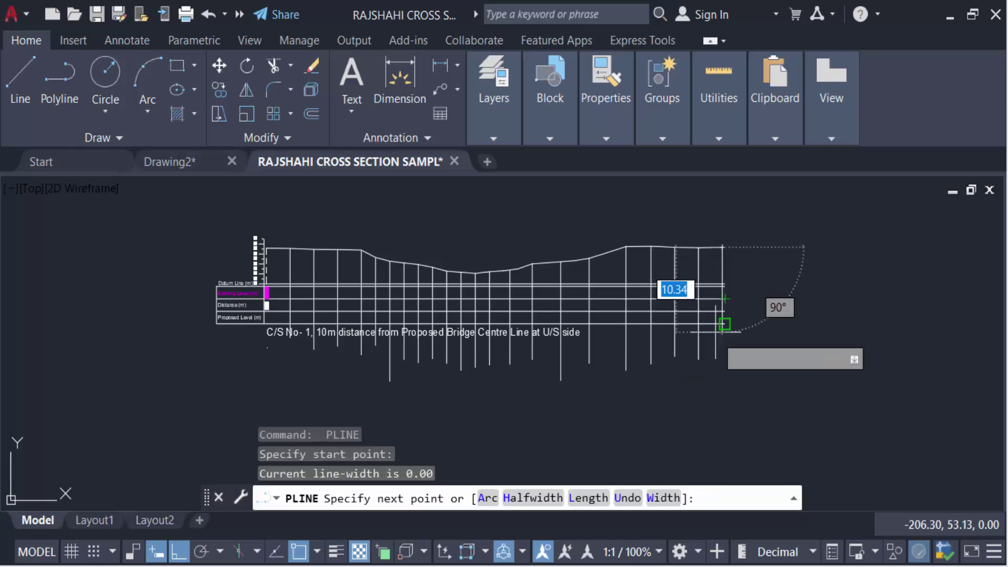
click(722, 347)
key(Return)
scroll(469, 287, up, 3)
click(578, 246)
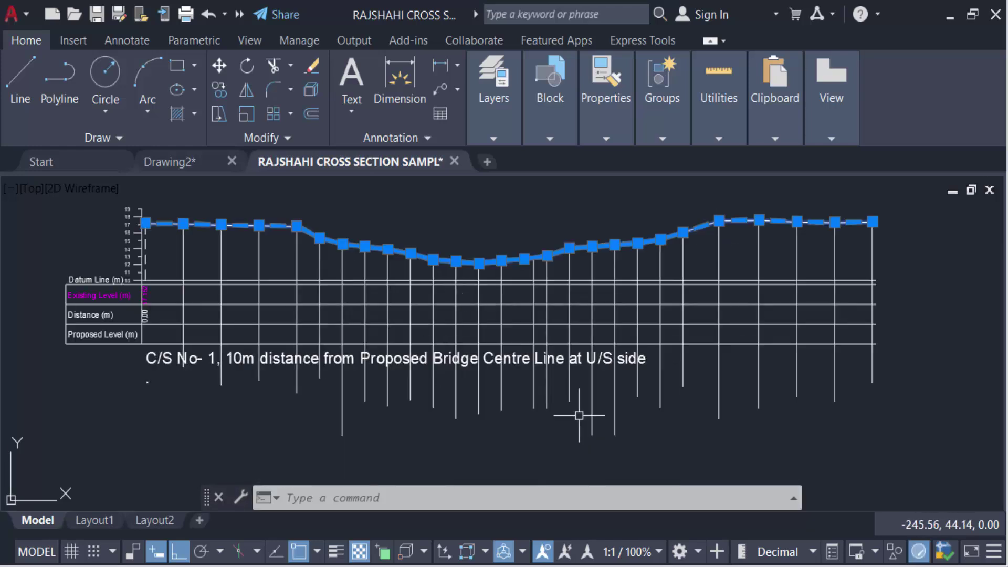
Trim the ordinates at the Datum Line using fence lines drawn across them
key(Escape)
key(Escape)
key(Escape)
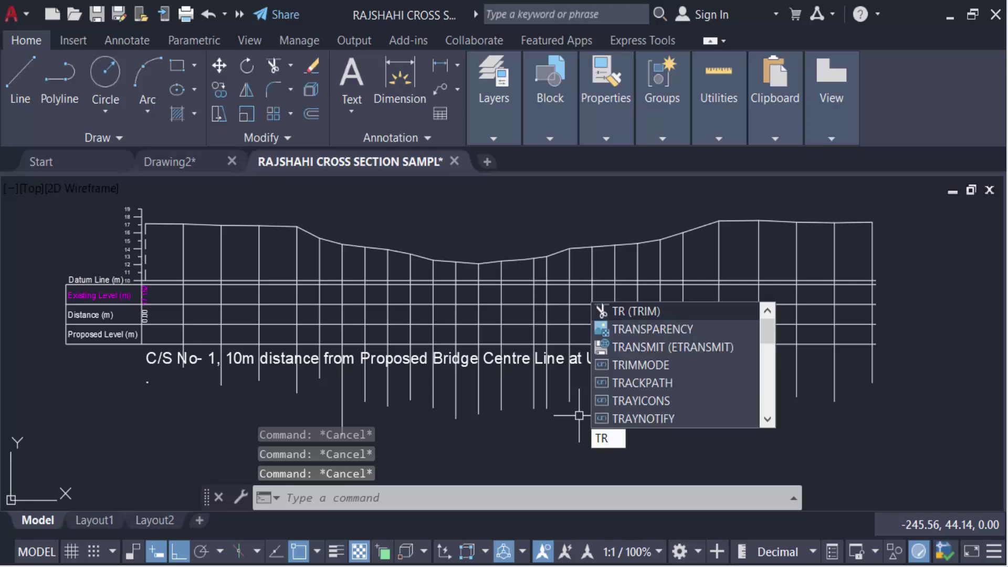
key(Return)
click(588, 348)
scroll(861, 296, up, 5)
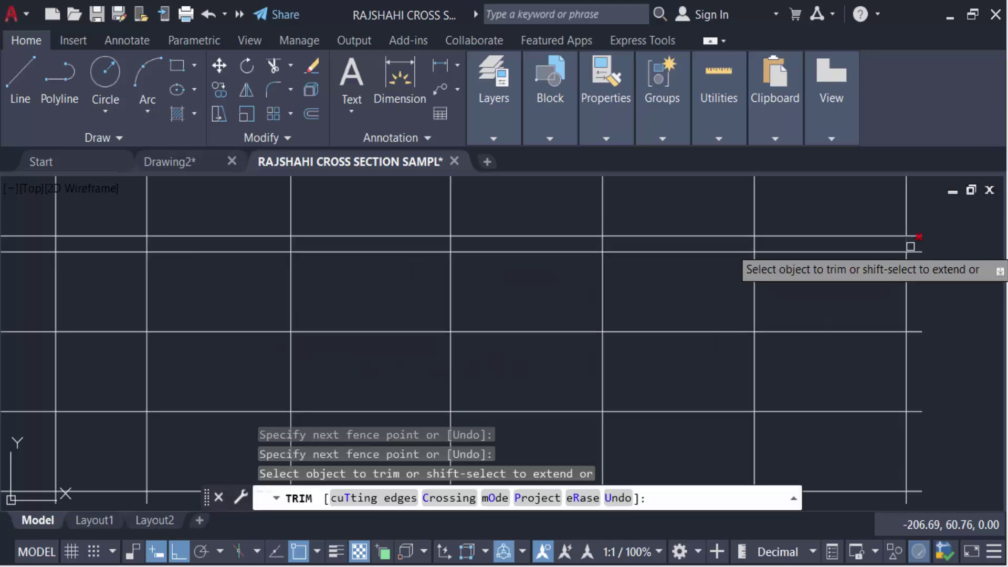
click(786, 247)
scroll(788, 247, down, 5)
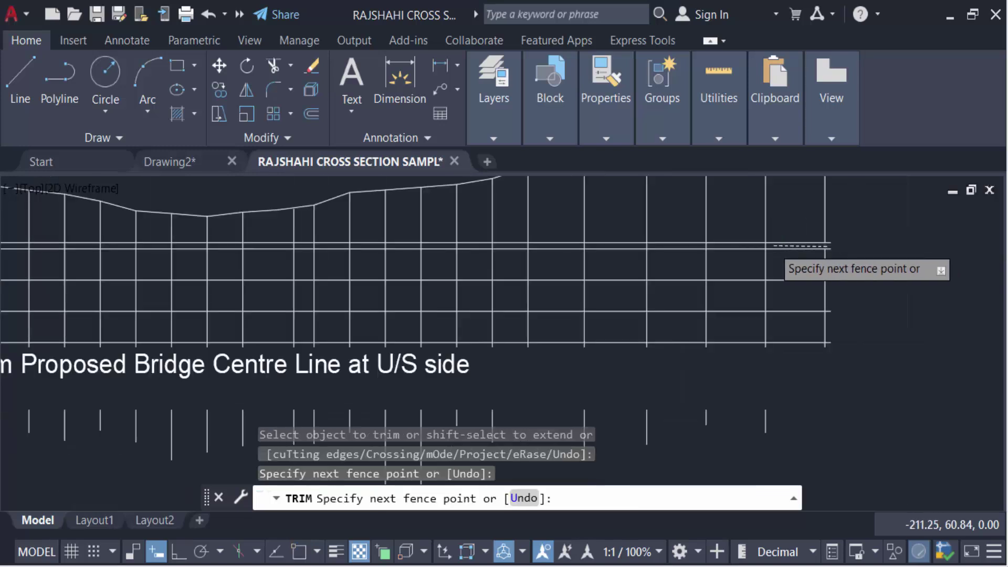
scroll(357, 241, up, 5)
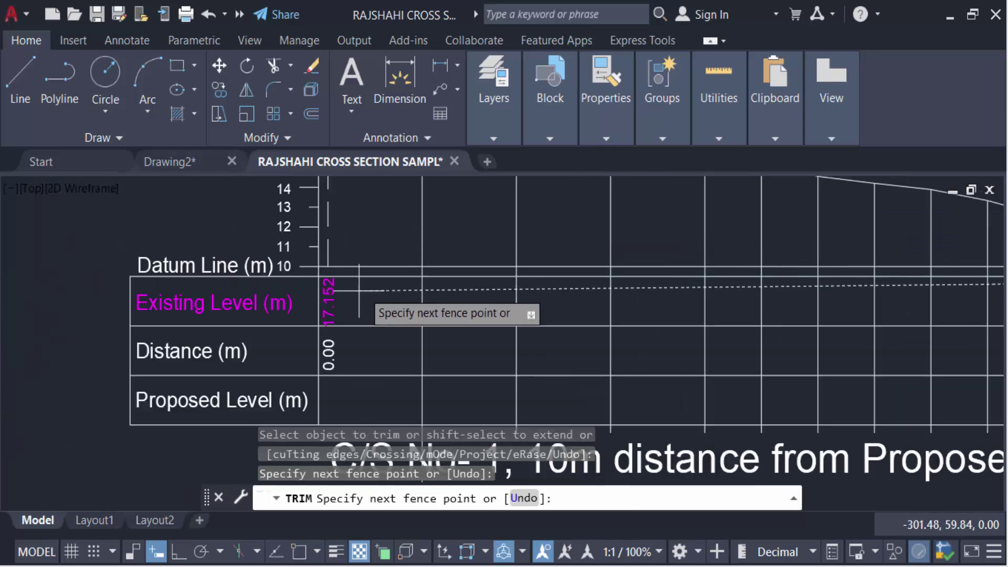
key(Return)
scroll(399, 273, down, 5)
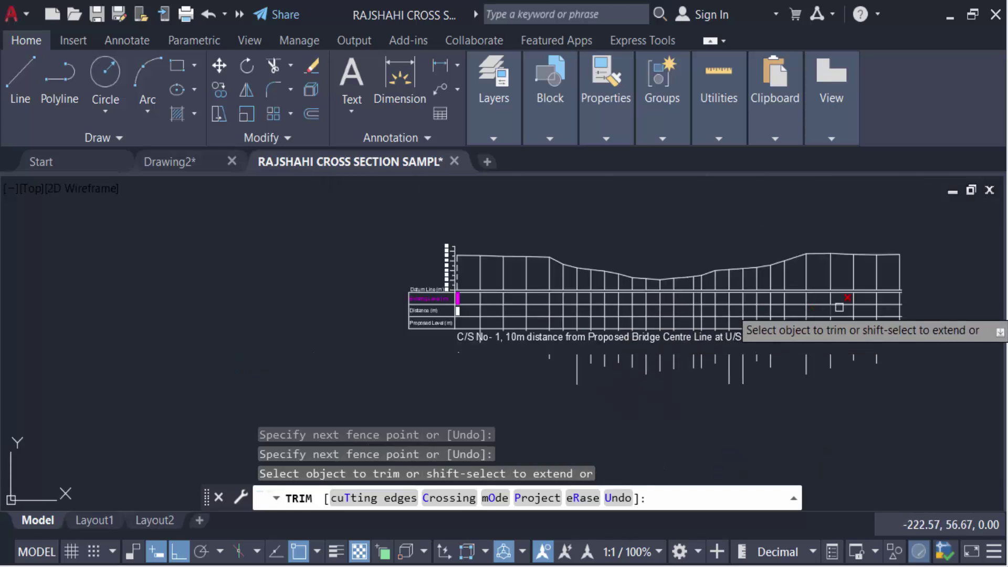
scroll(881, 314, up, 2)
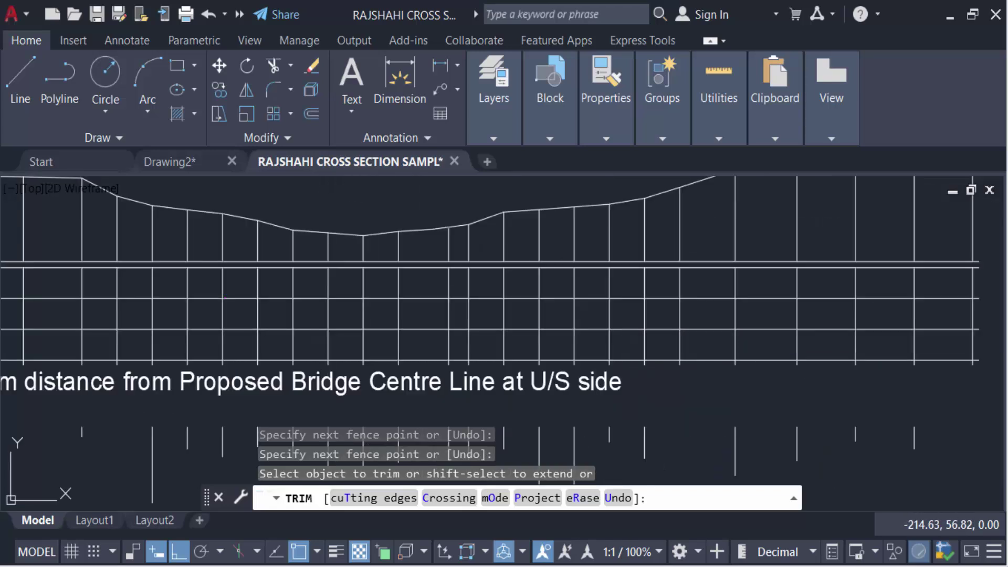
key(Escape)
Erase the leftover ordinate pieces in the Existing Level row with a crossing window
text(e)
key(Return)
scroll(879, 336, down, 2)
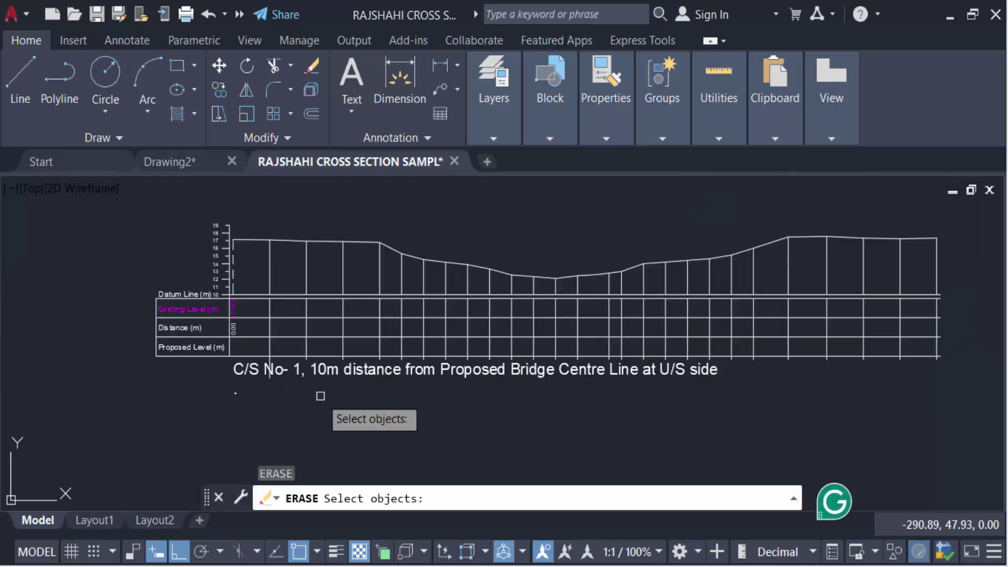
click(945, 308)
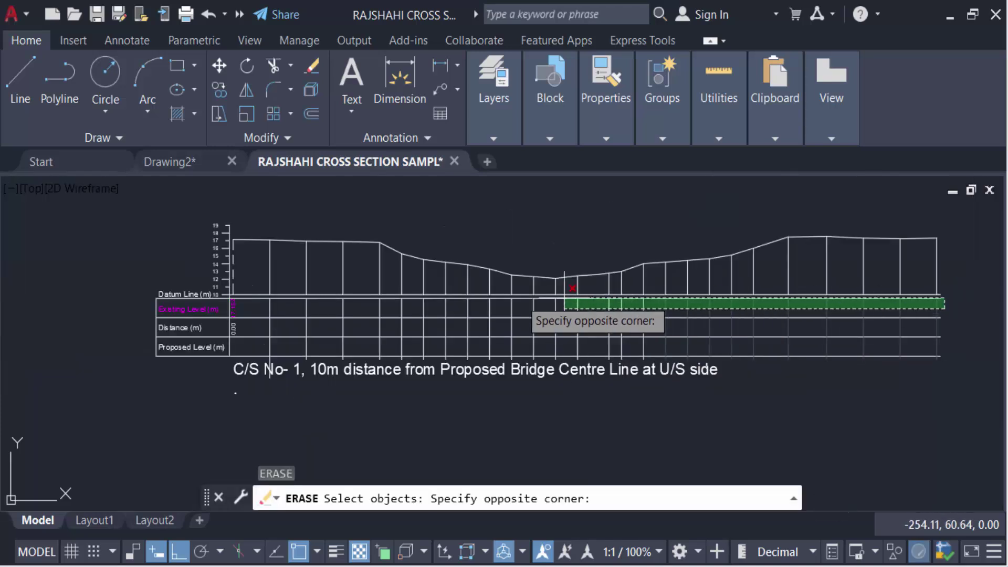
click(255, 311)
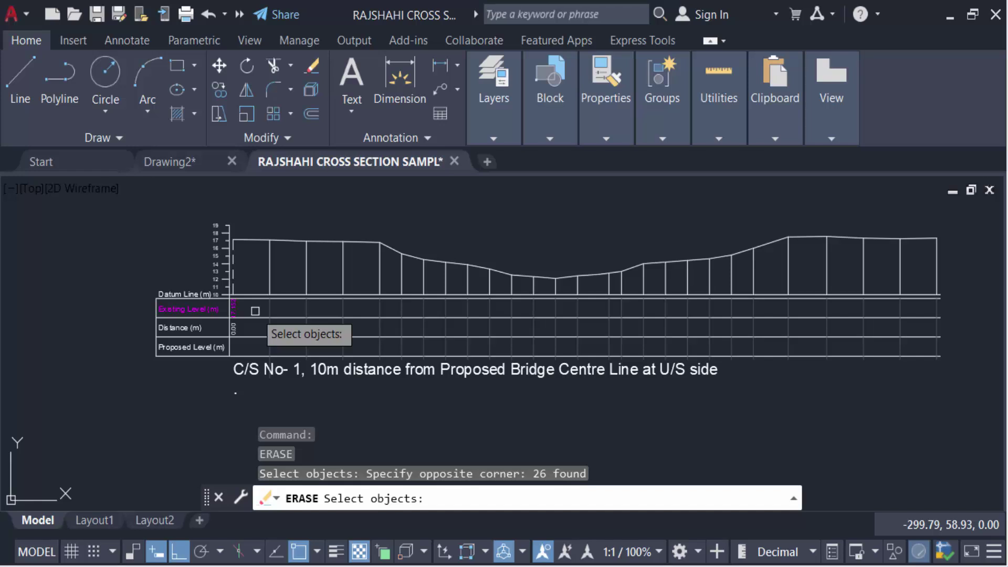
key(Return)
scroll(255, 311, up, 2)
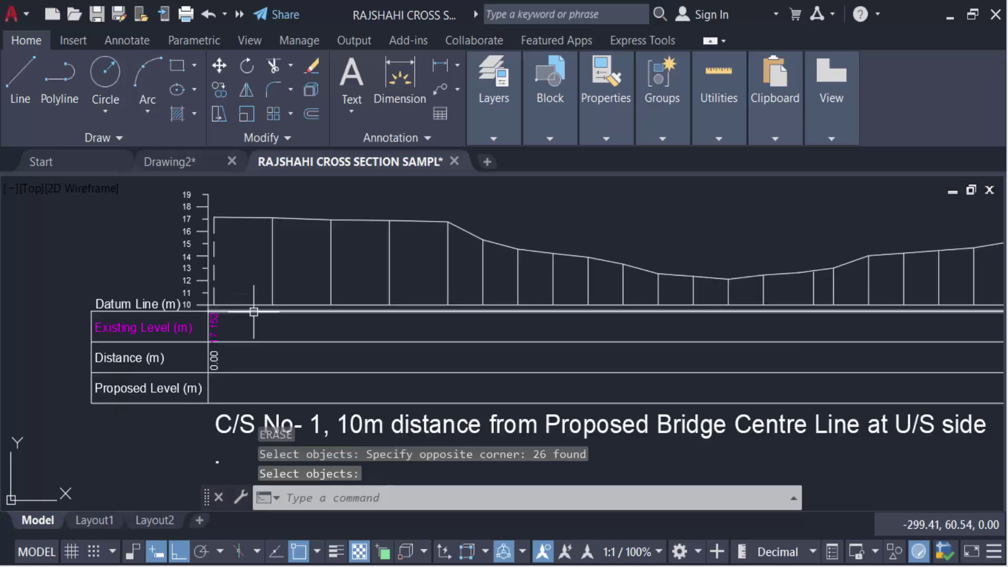
key(Escape)
Start a copy (CO) of the 17.152 level and 0.00 distance labels
text(c)
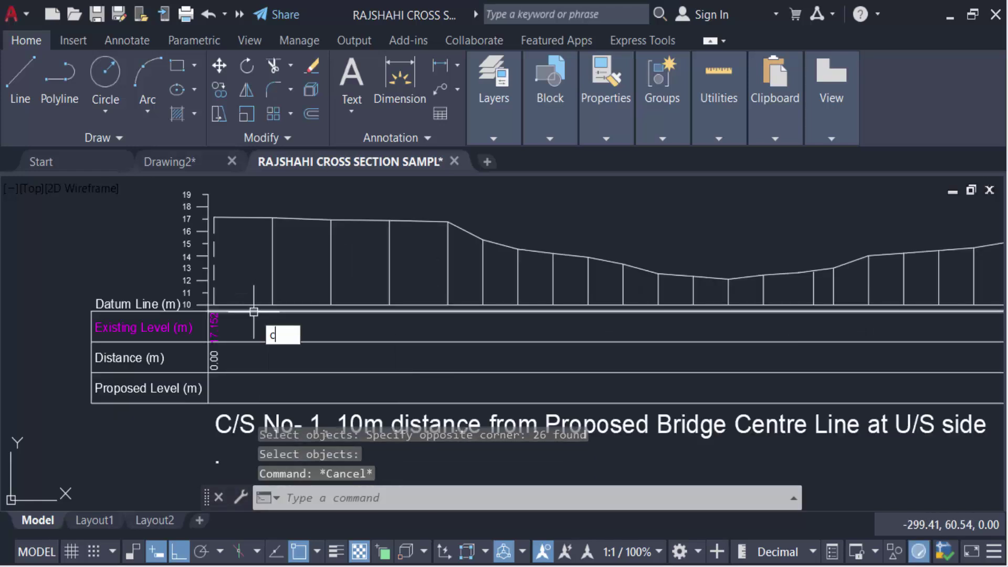
text(o)
key(Return)
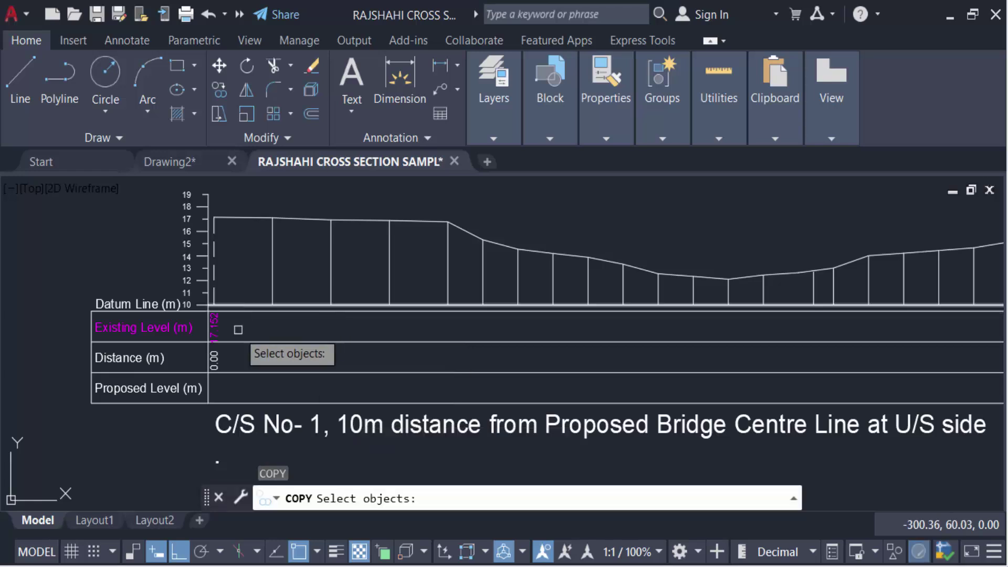
scroll(237, 331, up, 4)
click(190, 345)
click(183, 389)
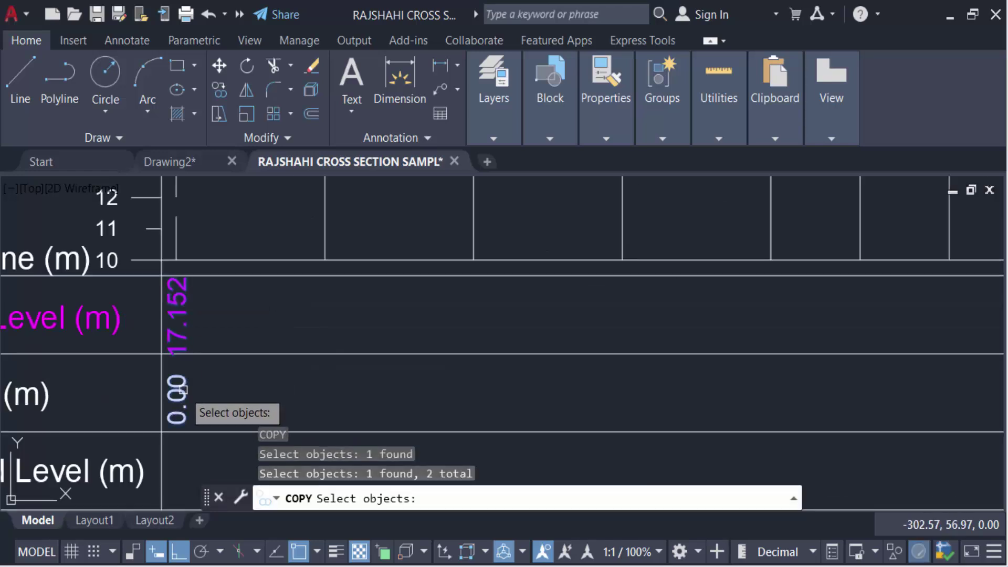
key(Return)
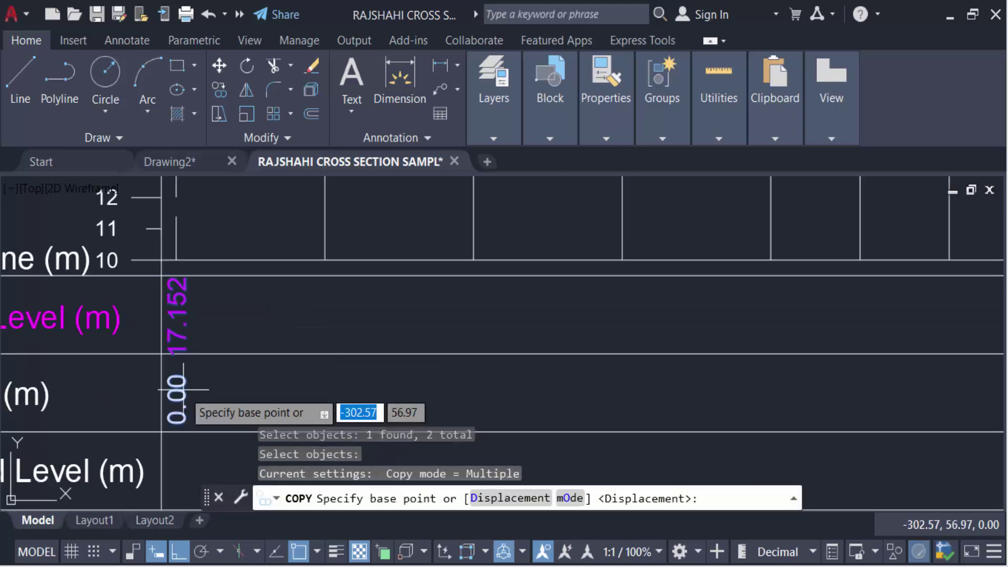
Place a copy of both labels beneath every ordinate, from the first to the last
click(176, 260)
click(325, 259)
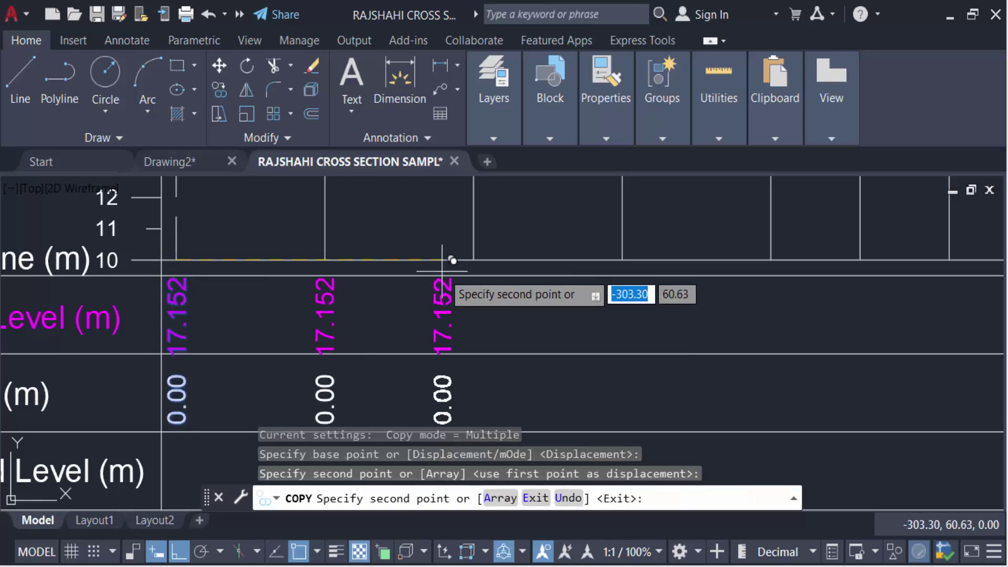
scroll(475, 259, down, 4)
click(375, 279)
click(433, 278)
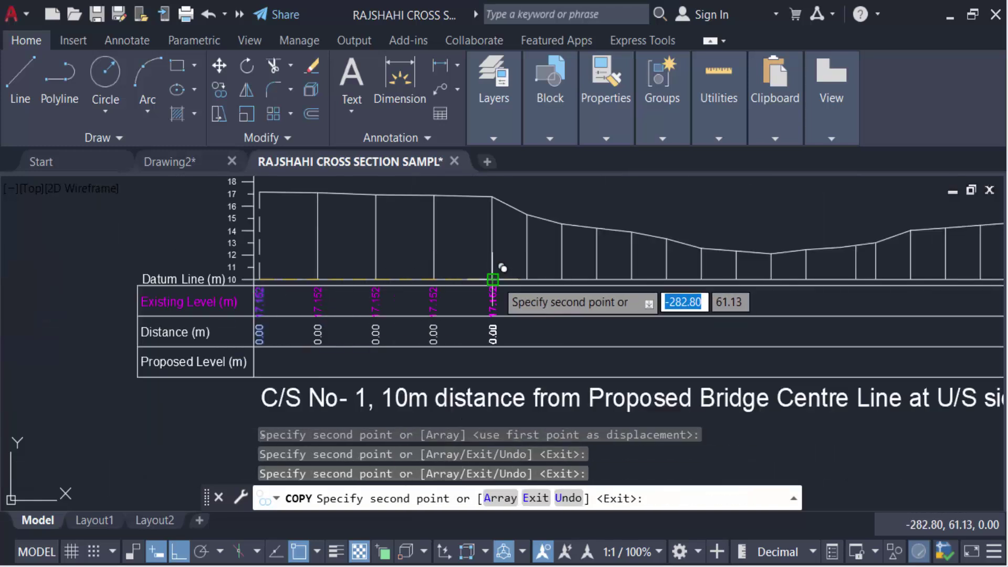
click(492, 279)
click(527, 279)
click(562, 279)
click(595, 279)
click(630, 278)
click(665, 279)
click(698, 279)
click(734, 279)
scroll(656, 284, down, 2)
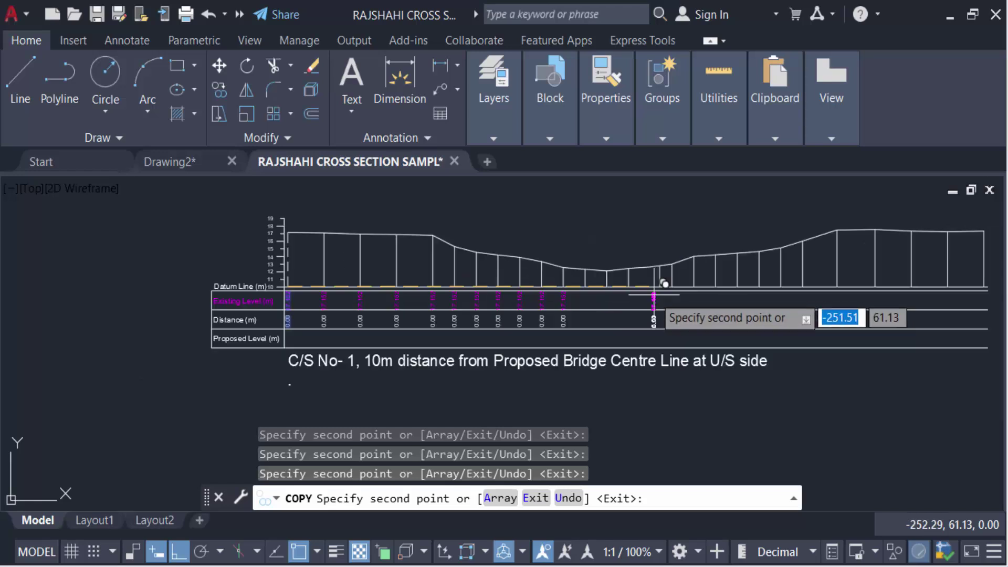
scroll(573, 271, up, 2)
click(578, 279)
click(613, 279)
click(662, 279)
click(682, 279)
click(717, 279)
click(751, 279)
click(785, 279)
click(821, 282)
click(856, 282)
click(890, 282)
scroll(754, 299, down, 2)
scroll(898, 279, up, 2)
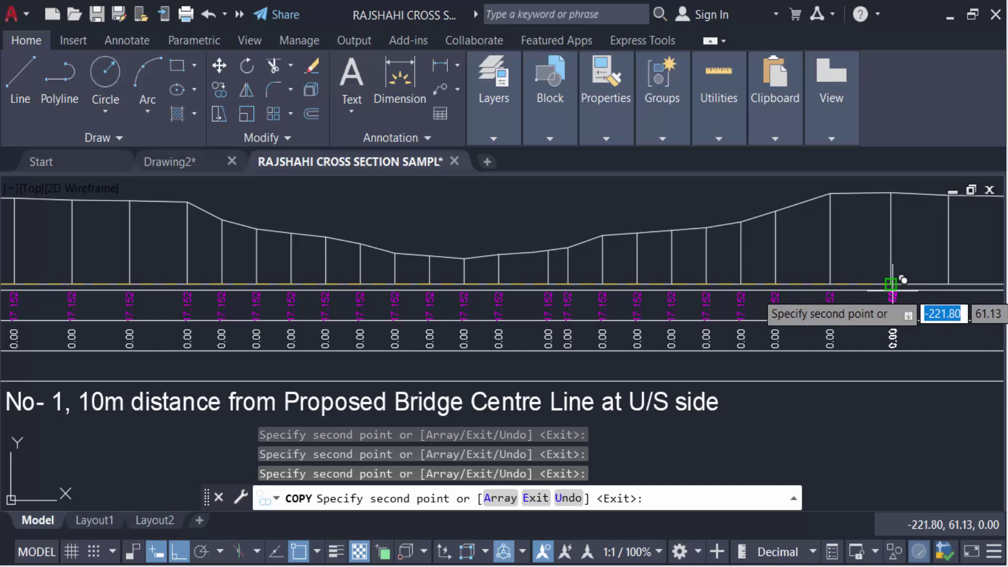
click(898, 279)
scroll(893, 294, down, 2)
scroll(880, 307, up, 2)
click(881, 299)
click(935, 294)
scroll(928, 288, up, 2)
click(992, 294)
scroll(884, 313, down, 3)
key(Return)
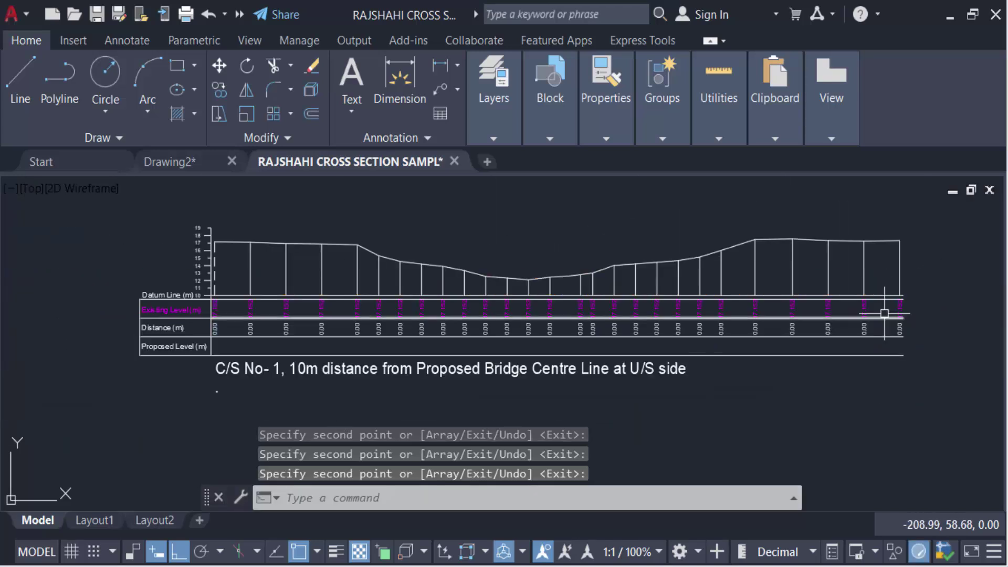
scroll(265, 290, up, 5)
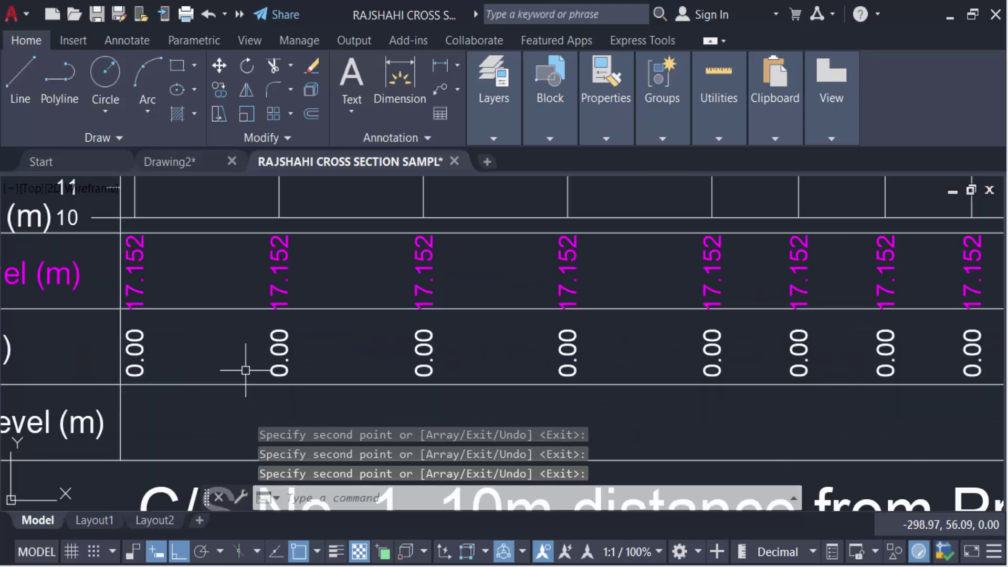
Using ED, retype the second and third distance labels as 5.00 and 10.00, then begin editing the level above 5.00
key(Escape)
key(Escape)
text(ed)
key(Return)
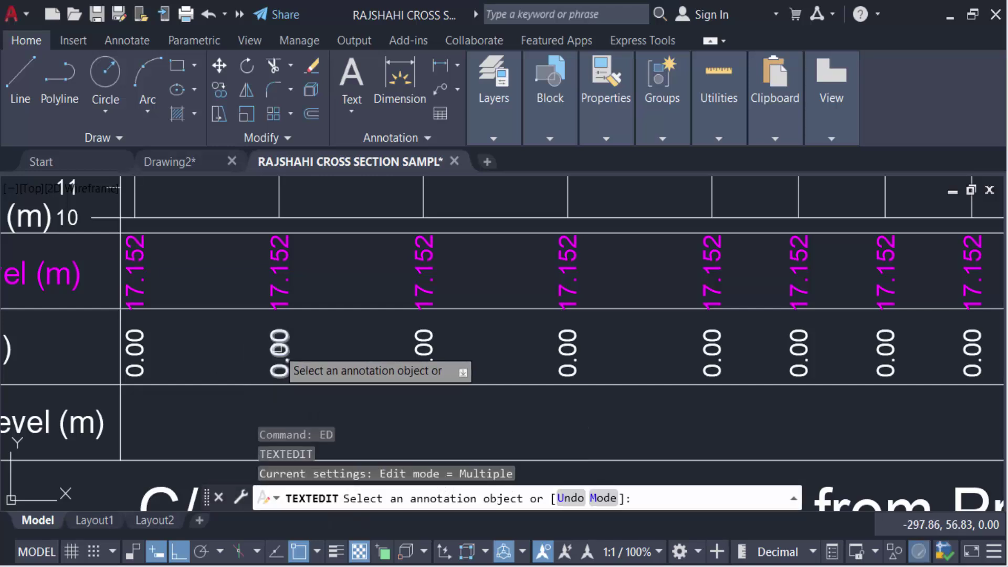
click(280, 361)
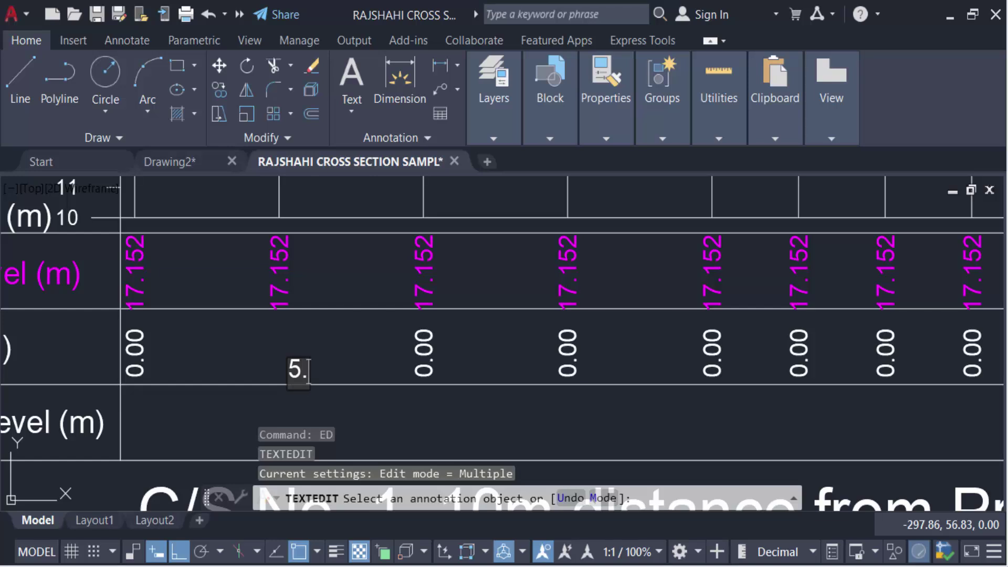
key(Return)
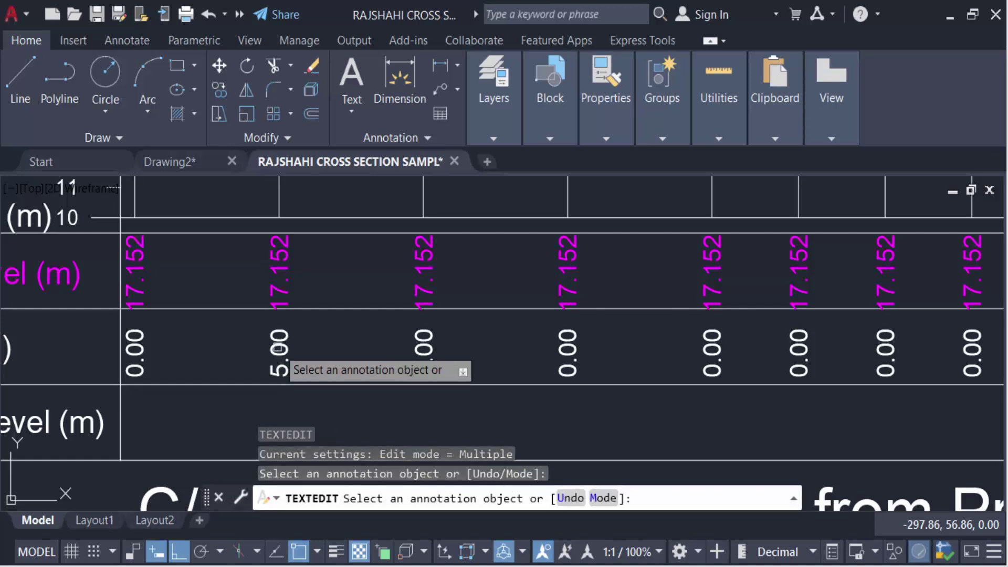
click(424, 354)
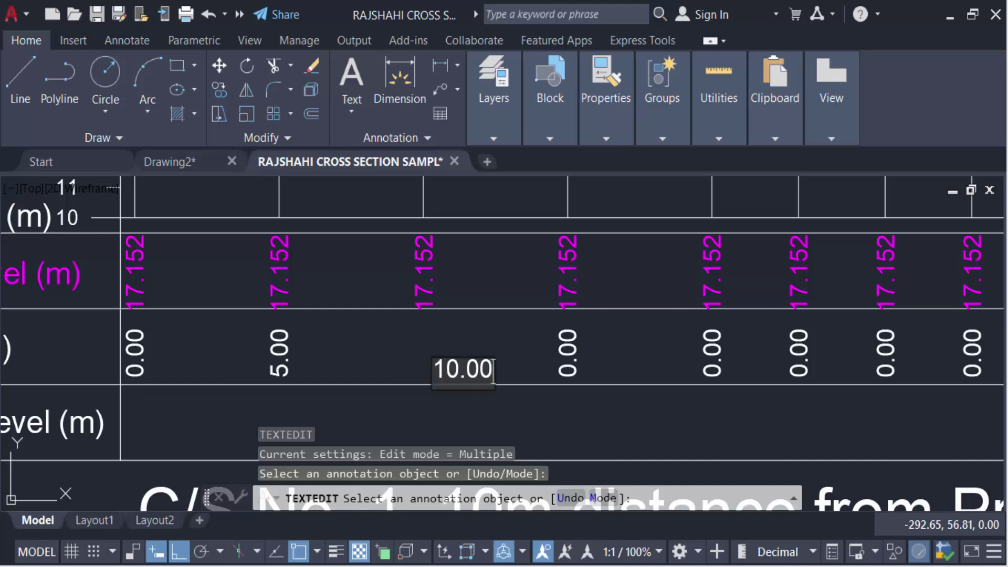
key(Return)
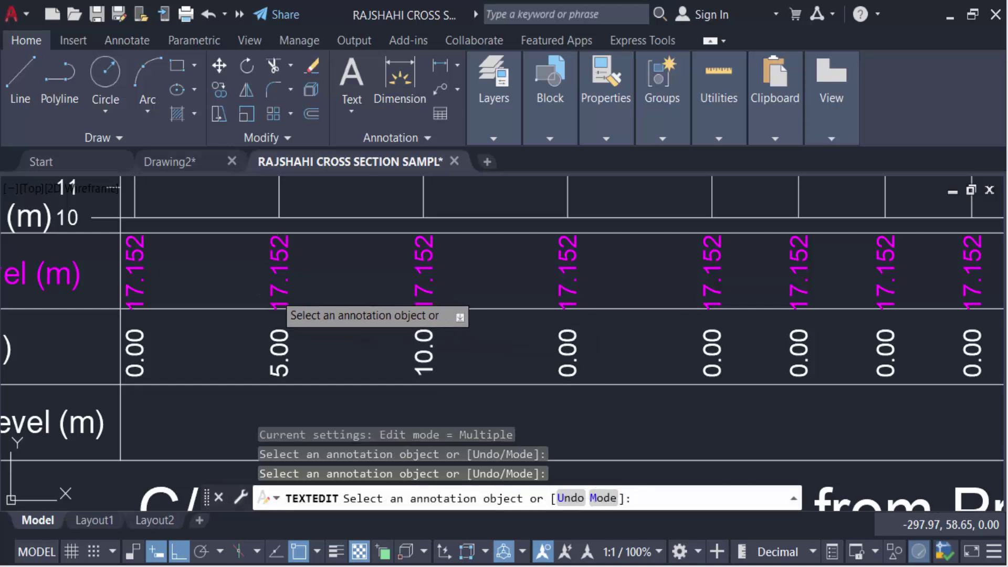
click(280, 297)
key(alt+Tab)
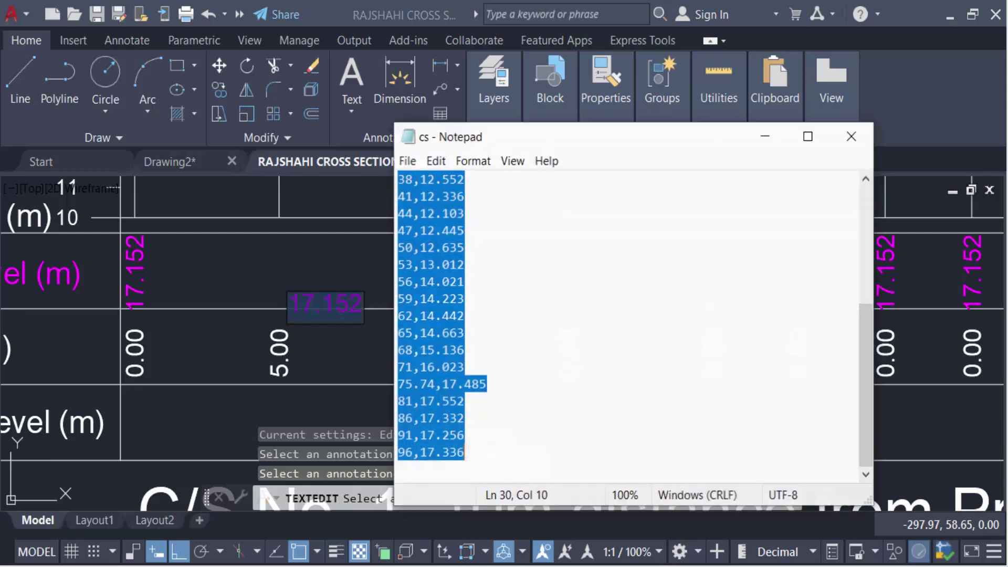
Read the level for chainage 5 (17.102) in the cs coordinate list, then minimise Notepad
scroll(452, 279, up, 5)
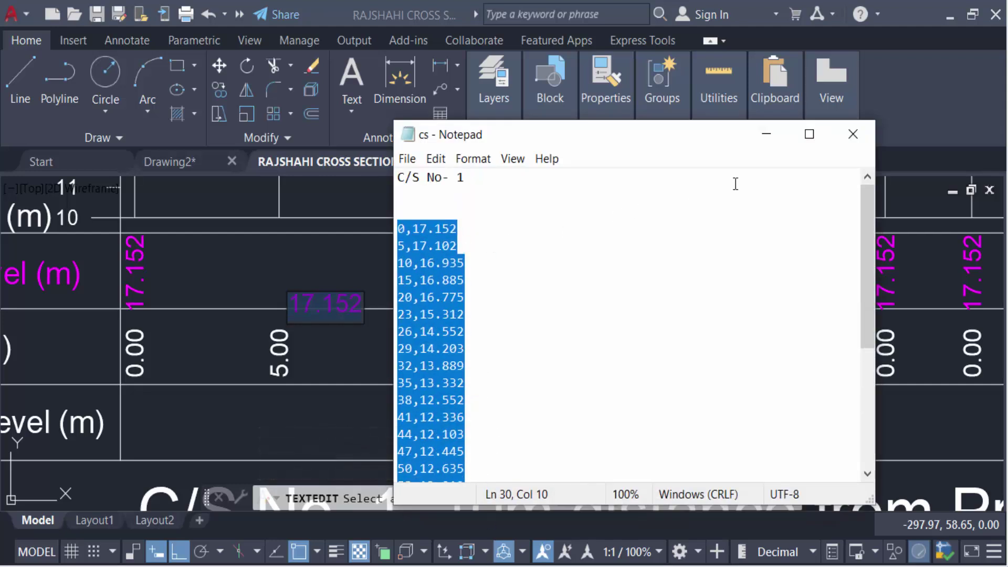
click(768, 135)
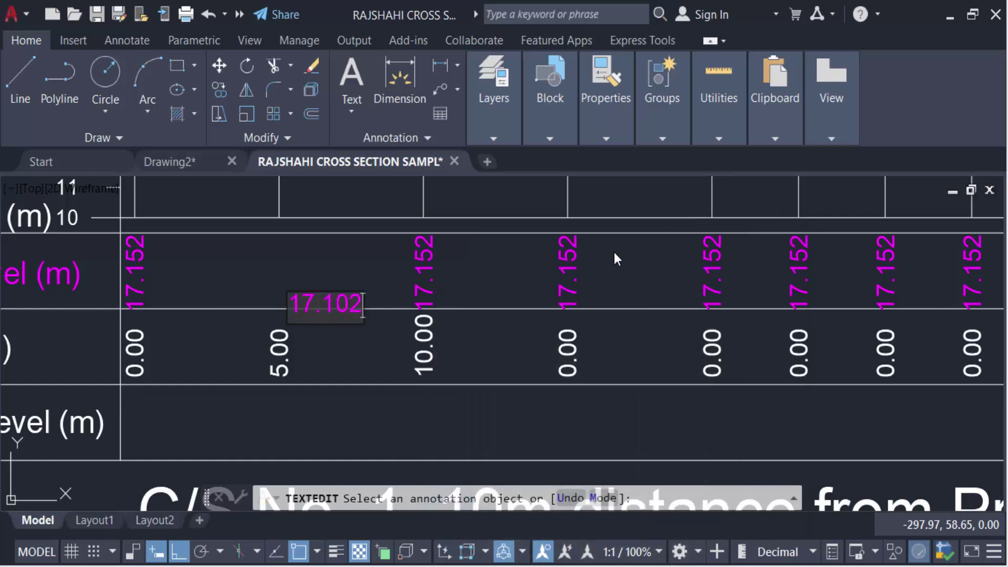
Commit 17.102 as the level label above the 5.00 distance
click(613, 252)
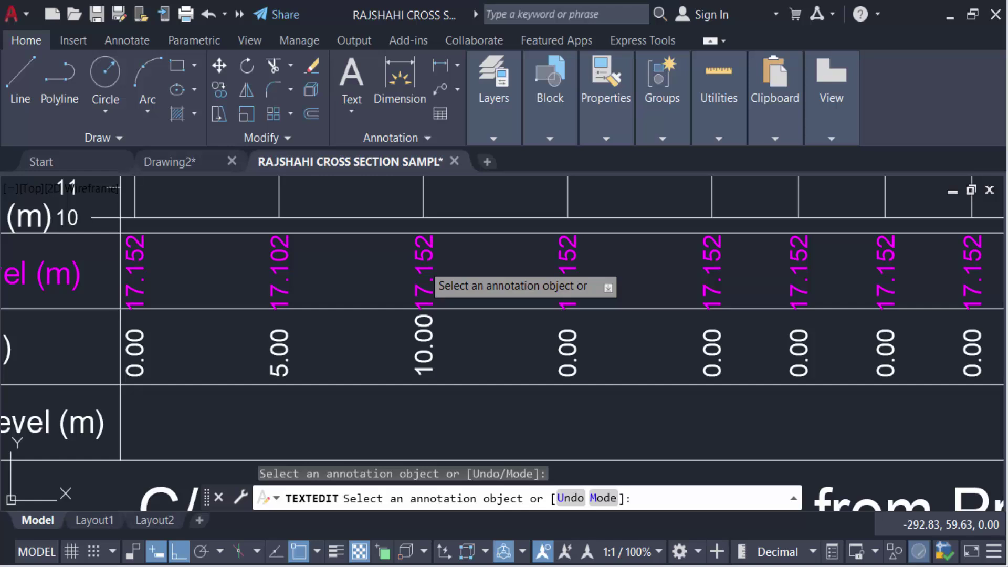
scroll(428, 274, down, 6)
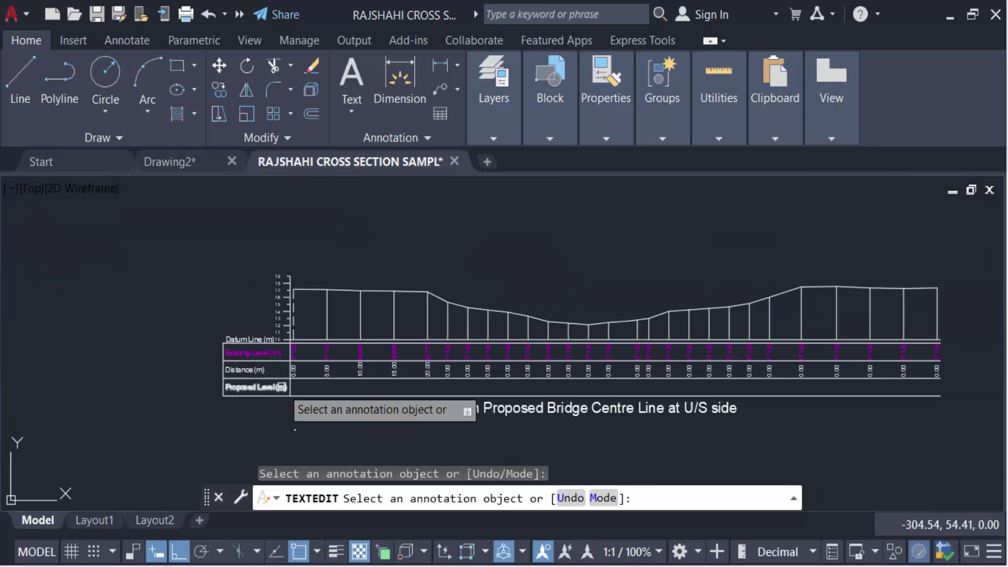